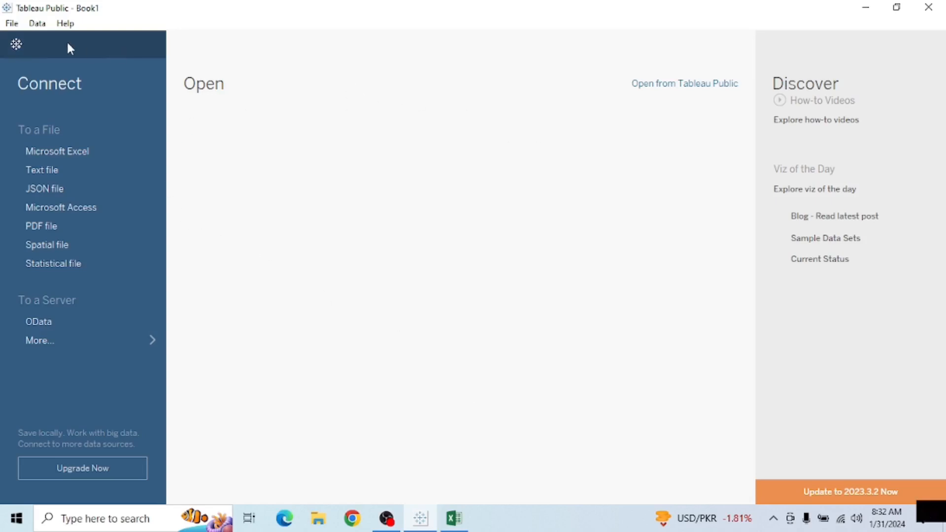
- Switch from the start page to the empty Sheet 1 worksheet
left_click(16, 44)
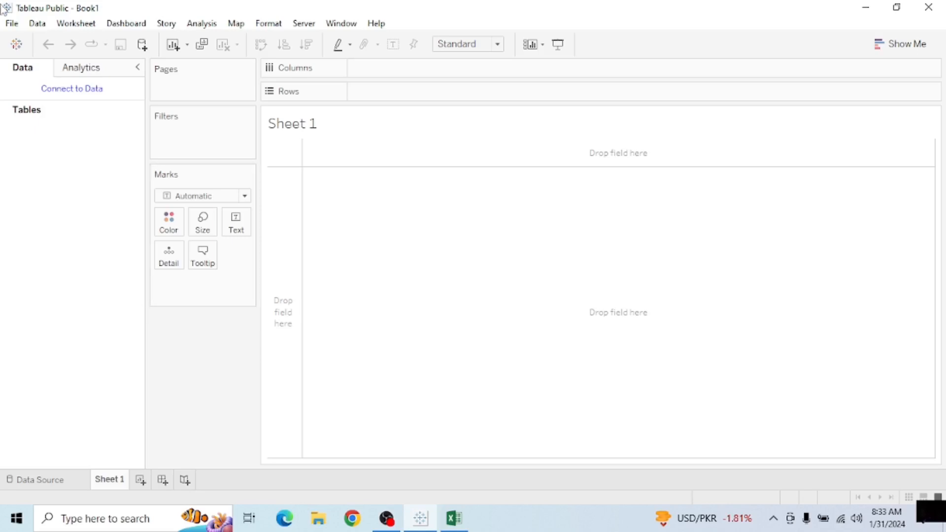
left_click(17, 45)
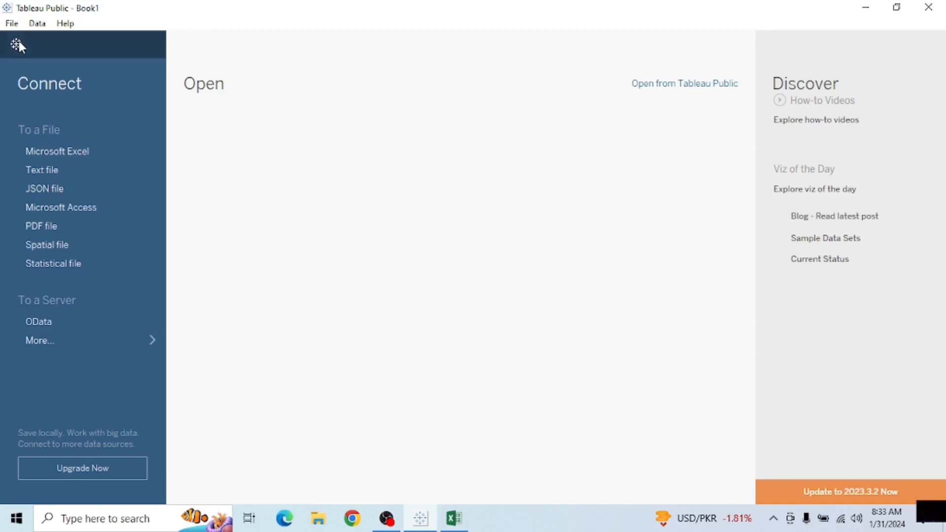
left_click(17, 45)
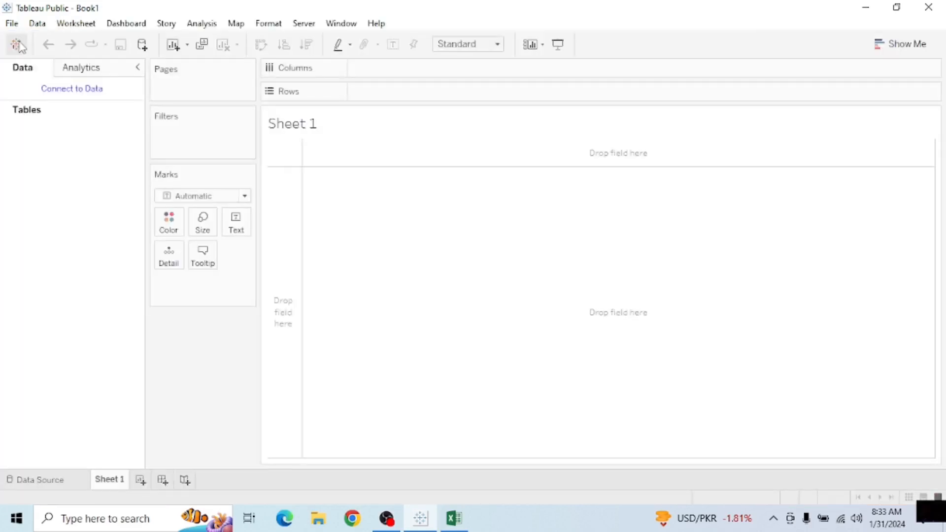
- Switch to the Tableau 2 workbook in Excel, examine its product, quantity, costs and sales table, and return to Tableau
left_click(76, 90)
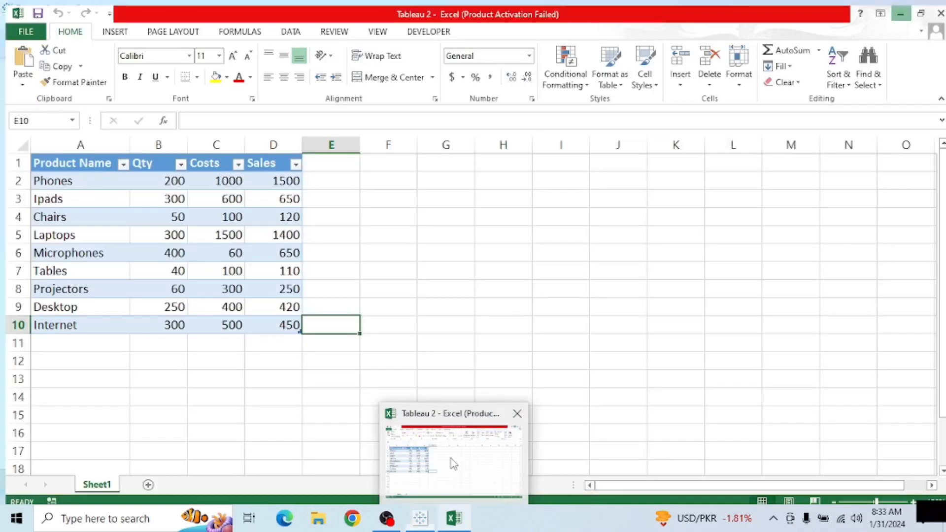
left_click(450, 460)
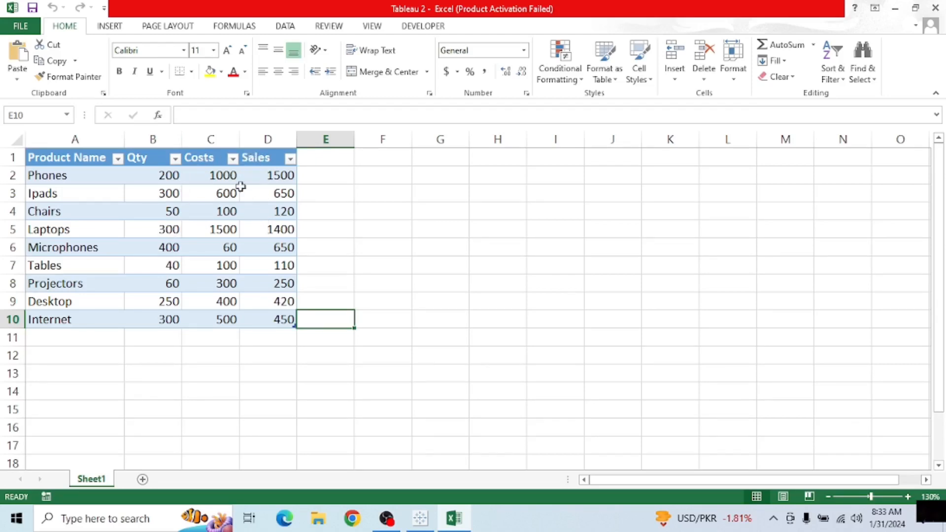
left_click(346, 194)
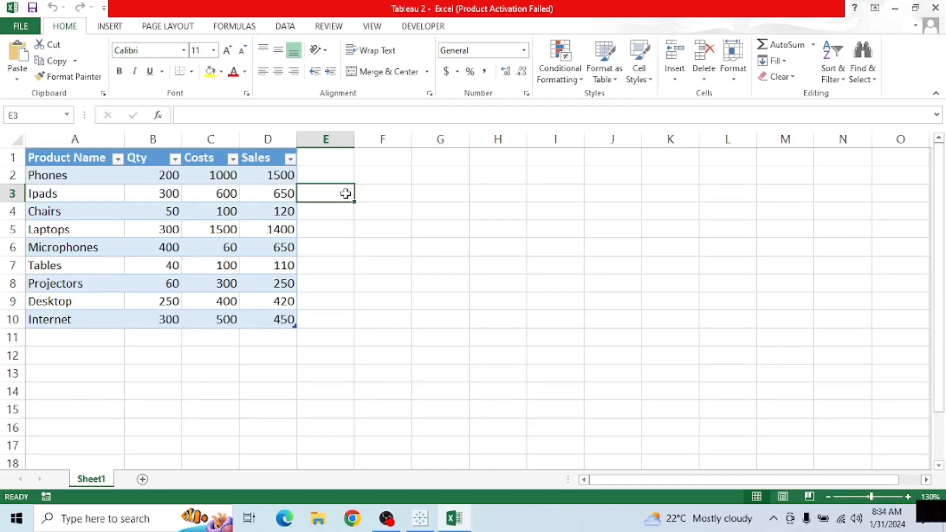
left_click(348, 269)
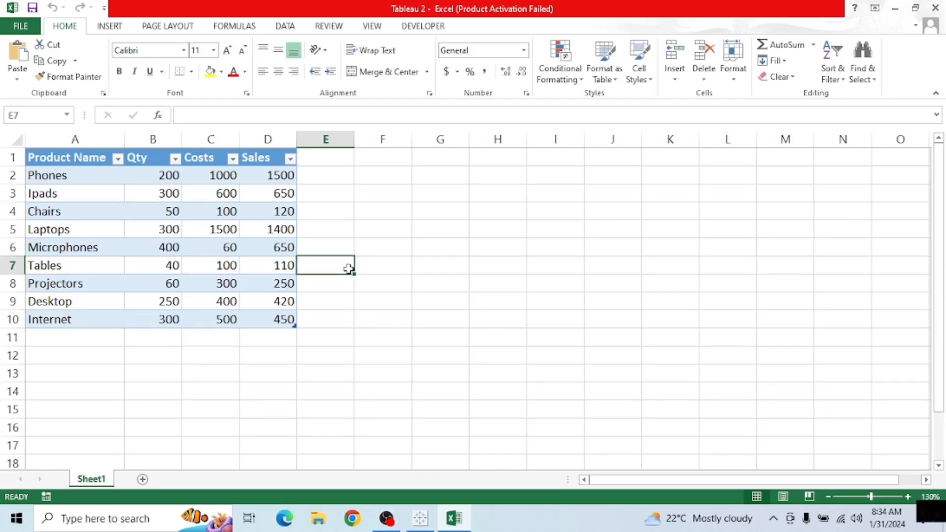
left_click(301, 245)
left_click(280, 229)
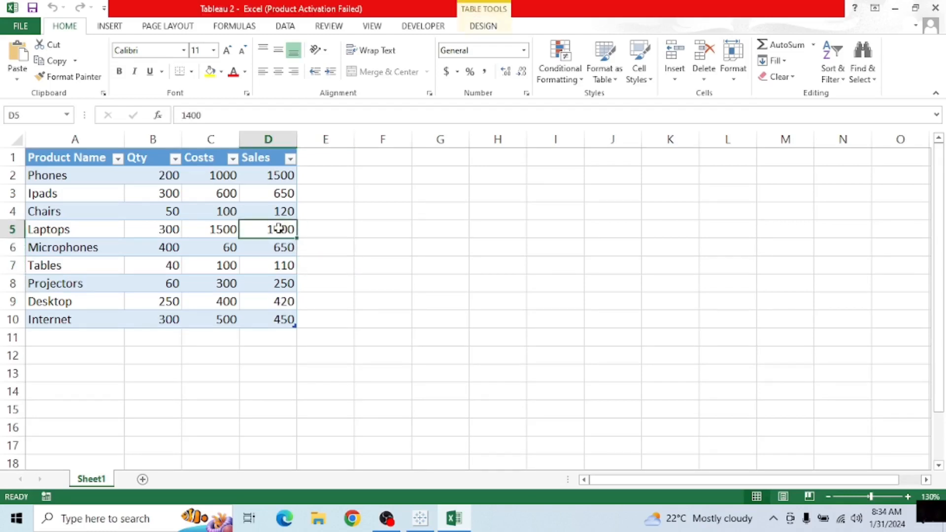
left_click(284, 209)
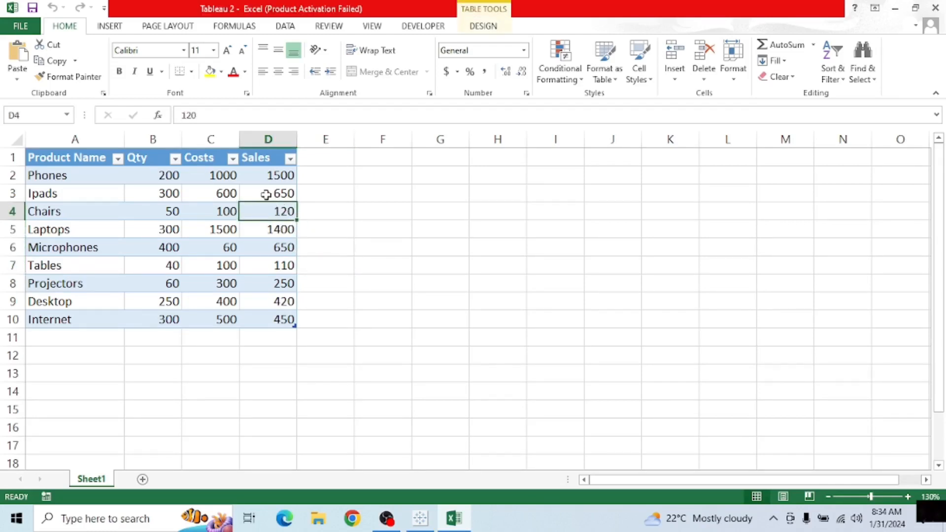
left_click(268, 191)
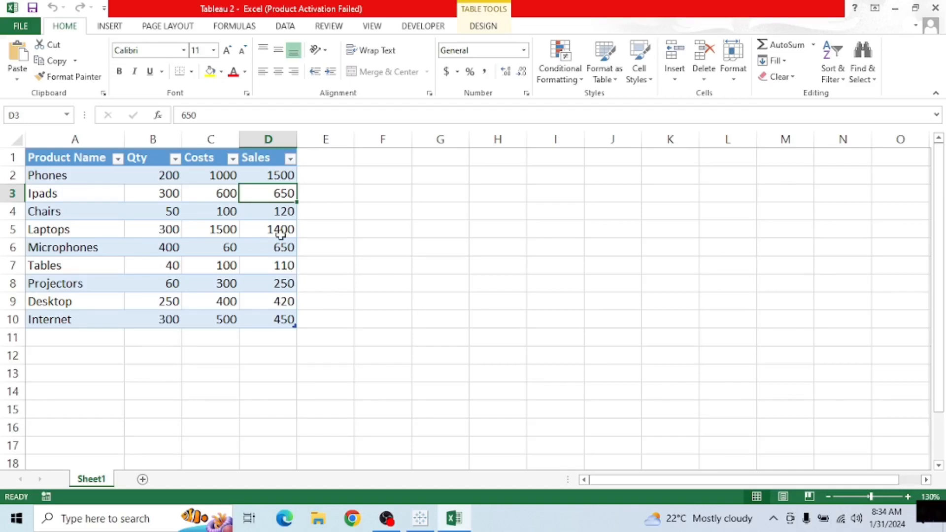
left_click(266, 211)
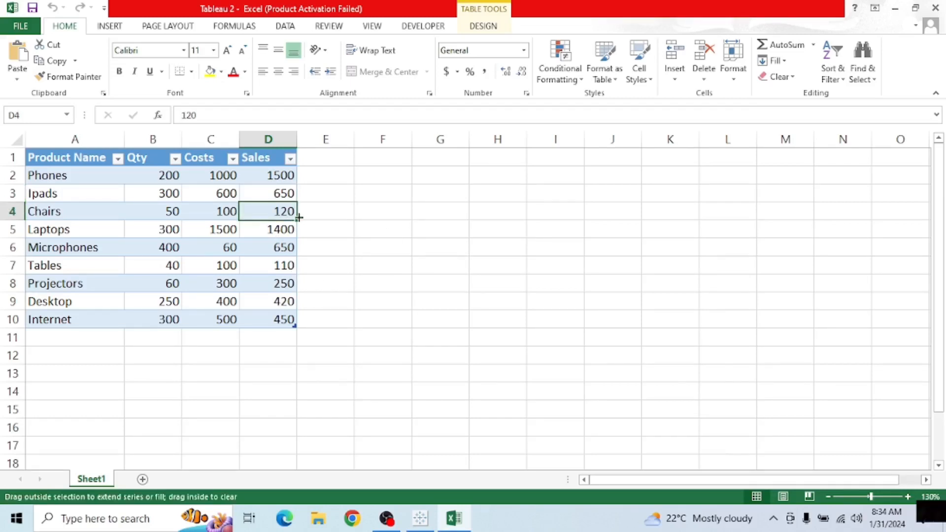
left_click(377, 246)
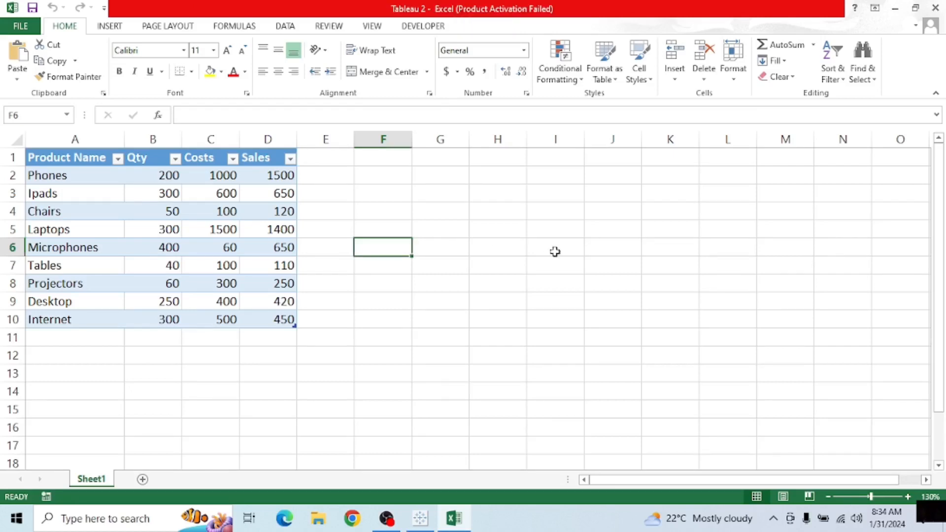
left_click(895, 8)
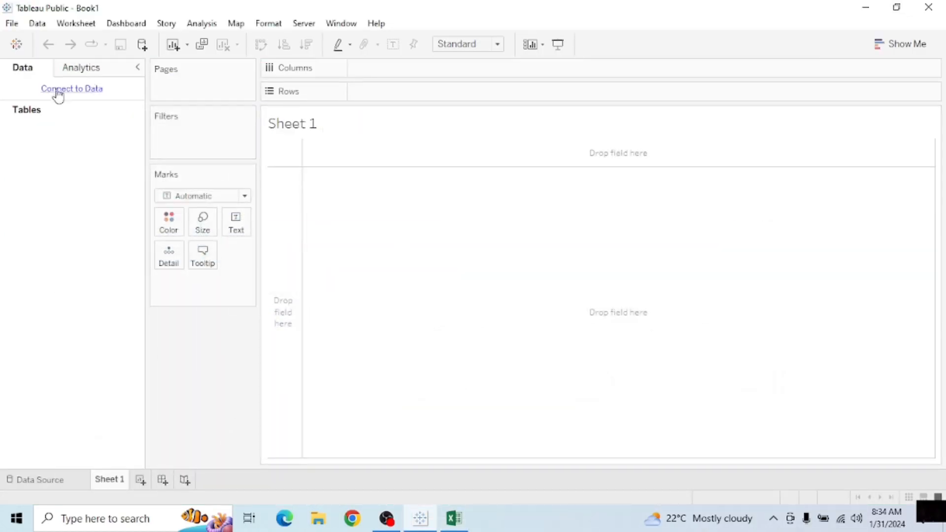
- Connect to the Microsoft Excel workbook Tableau 2 on the Desktop as the data source
left_click(76, 92)
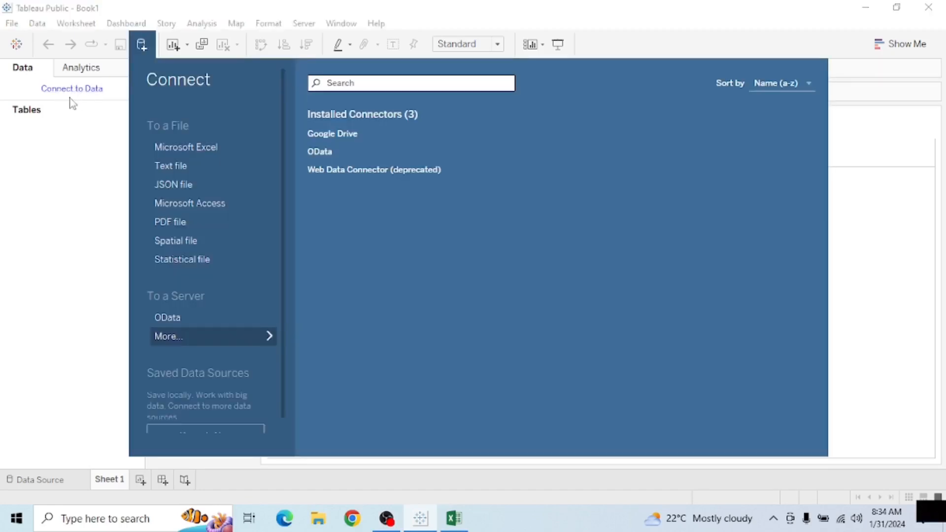
left_click(194, 148)
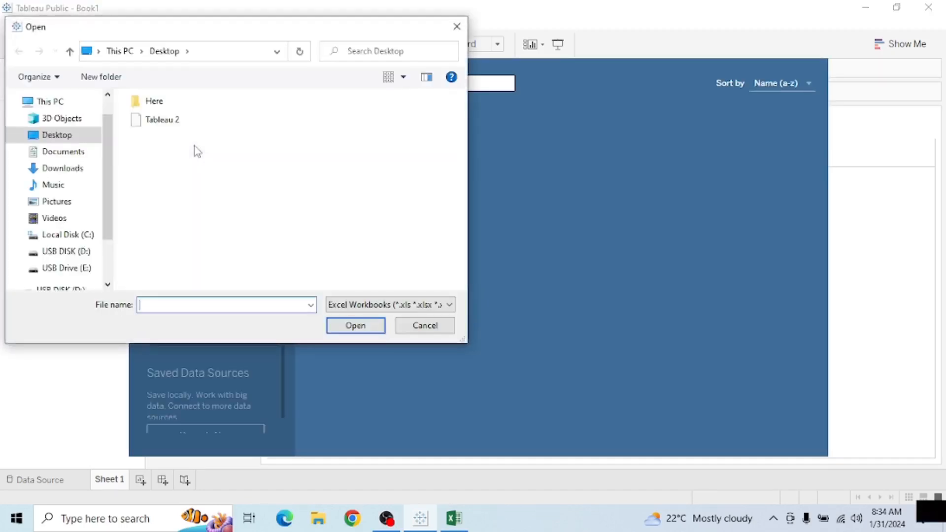
left_click(173, 126)
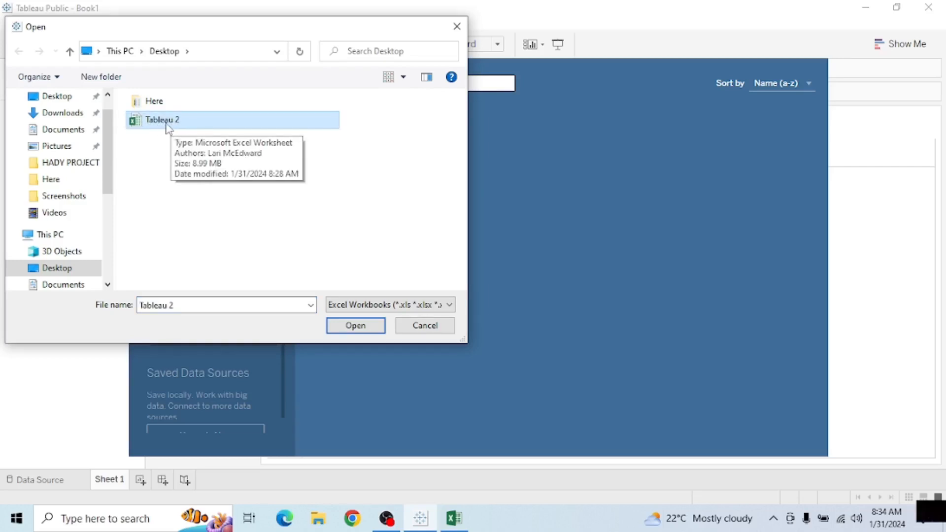
left_click(357, 326)
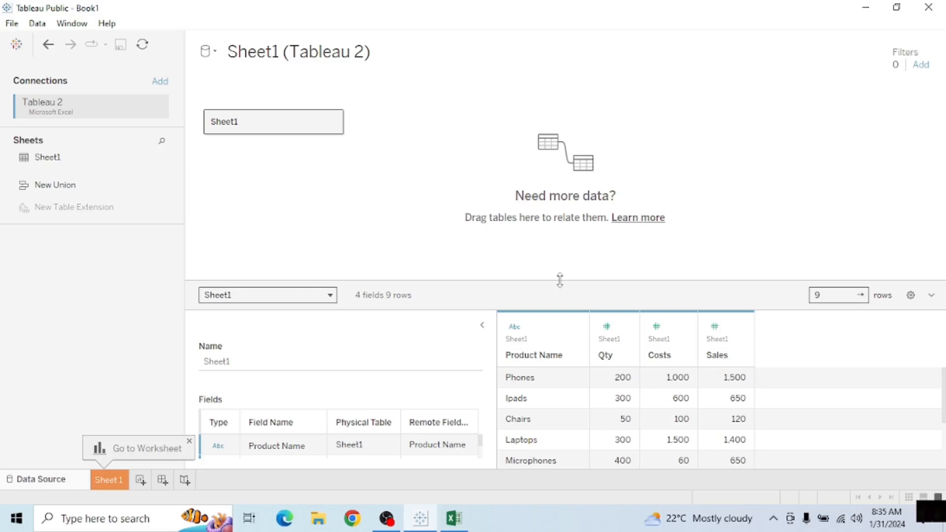
- Enlarge the lower data preview area and look over the Sheet1 fields and rows
left_click_drag(559, 280, 561, 199)
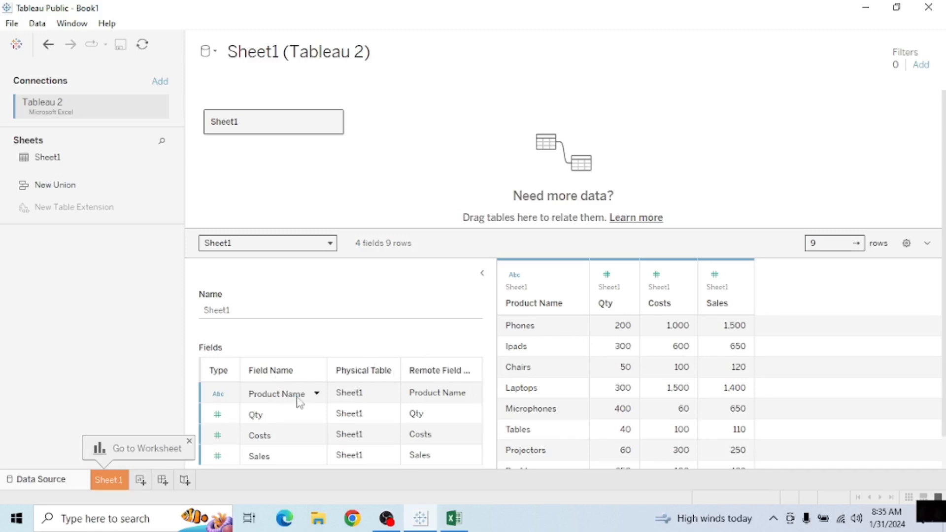
scroll(286, 392, "down", 1)
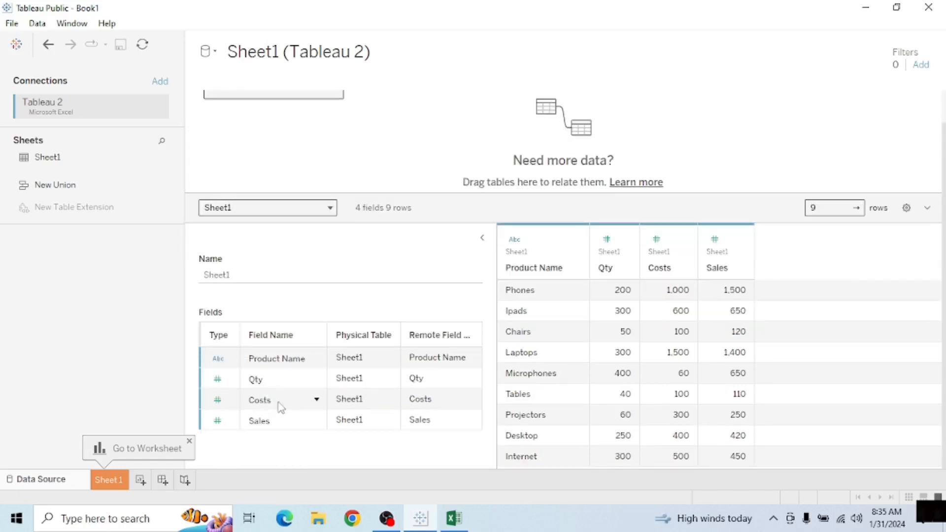
scroll(302, 399, "up", 1)
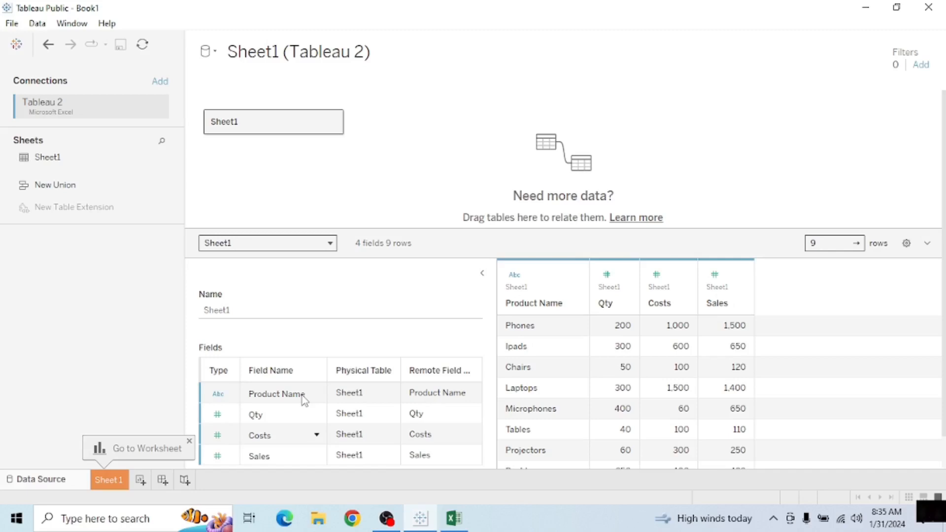
scroll(302, 396, "down", 1)
scroll(303, 395, "up", 1)
- Replace the data source's default title with a person's first name
left_click(311, 52)
double_click(312, 52)
left_click(383, 51)
key("BackSpace")
key("BackSpace")
key("BackSpace")
key("BackSpace")
key("BackSpace")
key("BackSpace")
key("BackSpace")
key("BackSpace")
key("BackSpace")
key("BackSpace")
key("BackSpace")
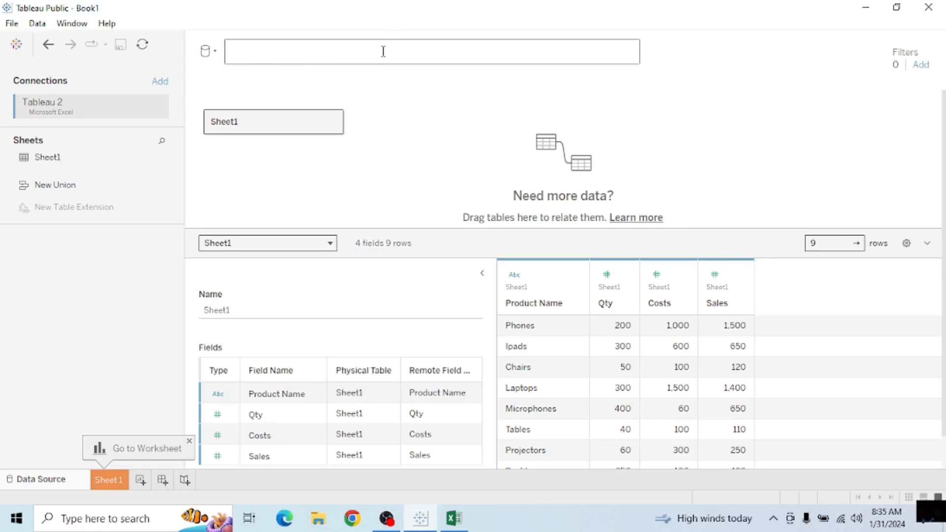
type("Hilary")
key("Return")
- Rename the Sheet1 table in the data source canvas to Tableau 2
left_click(333, 124)
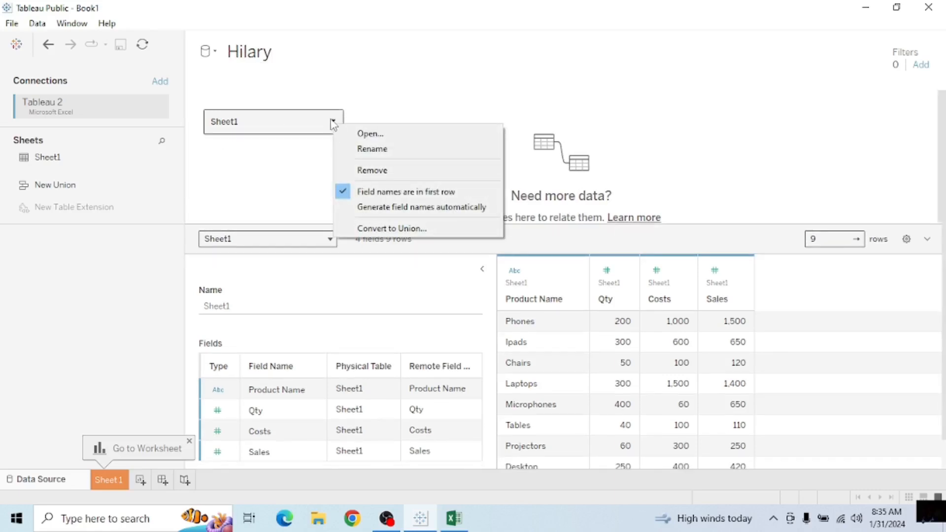
left_click(372, 149)
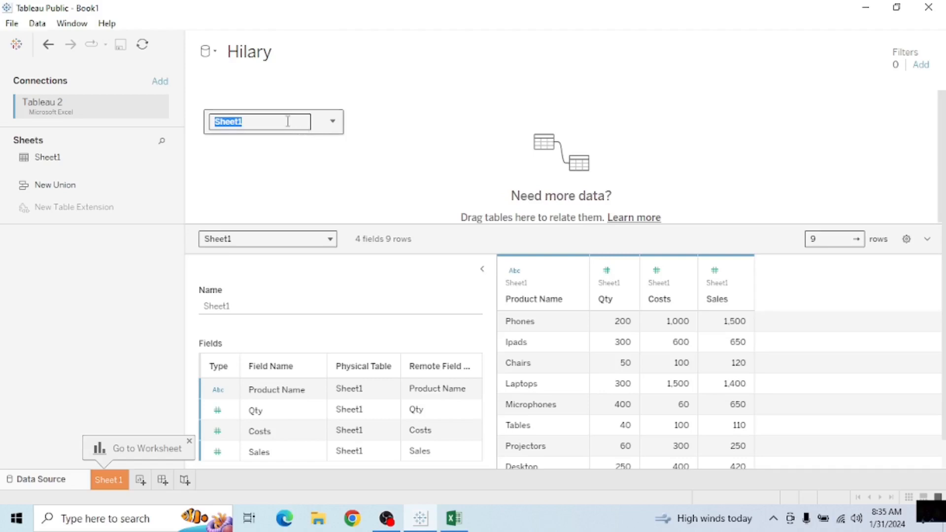
key("BackSpace")
left_click(387, 132)
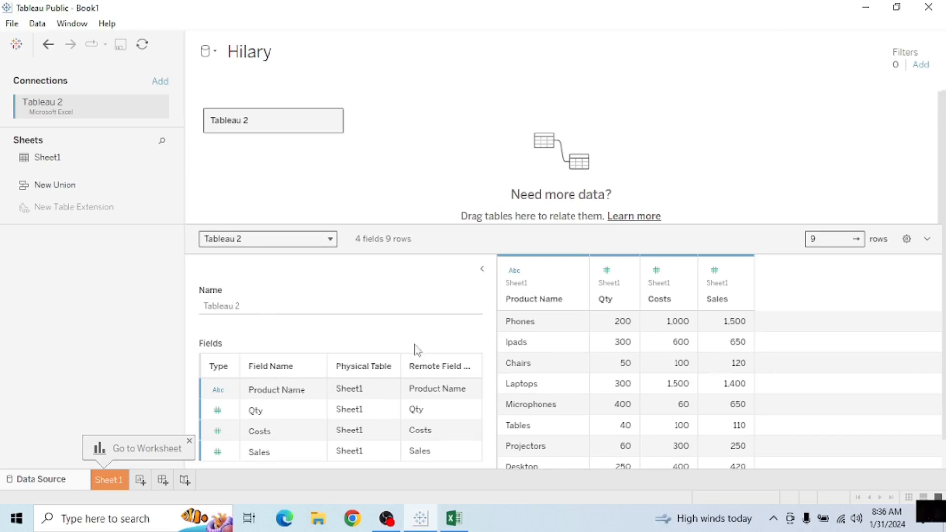
- Cycle the Product Name column through ascending, descending and source-order sorting, and leave it sorted in ascending order
scroll(695, 328, "up", 2)
scroll(597, 327, "down", 2)
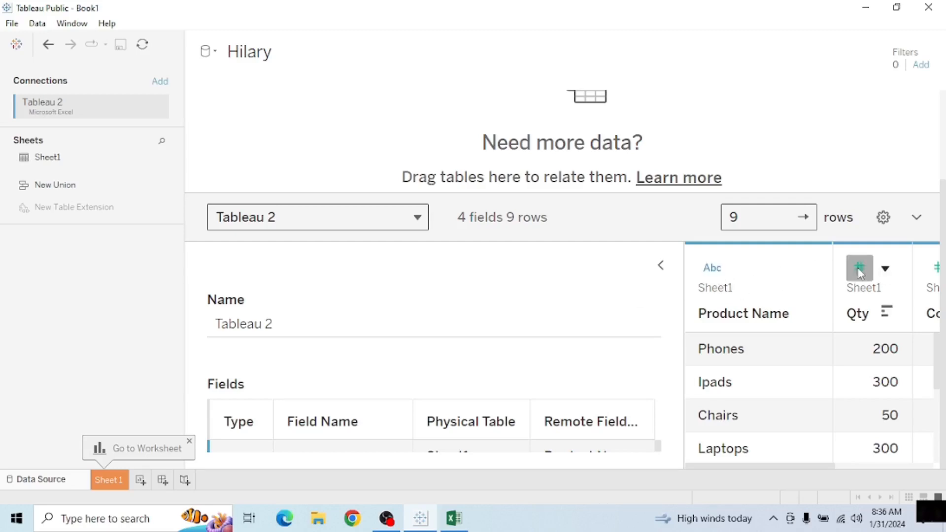
scroll(747, 278, "down", 1)
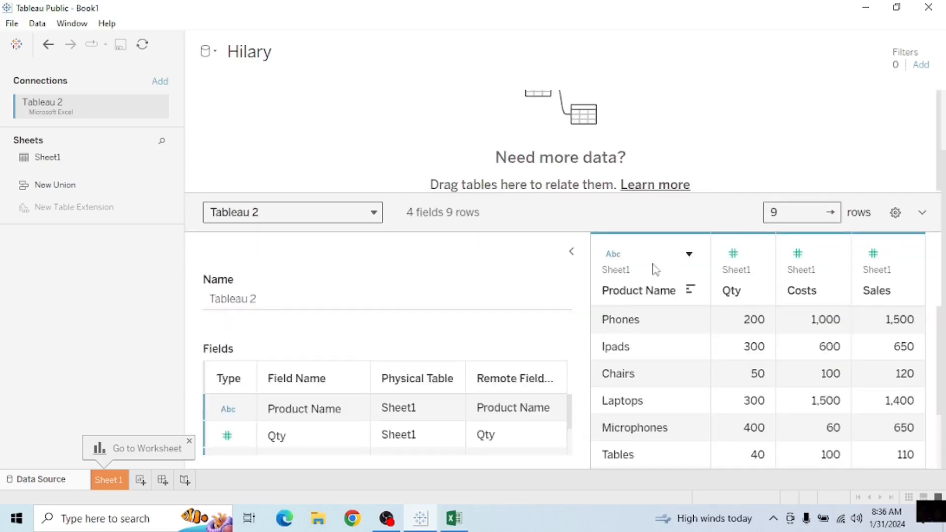
left_click(691, 291)
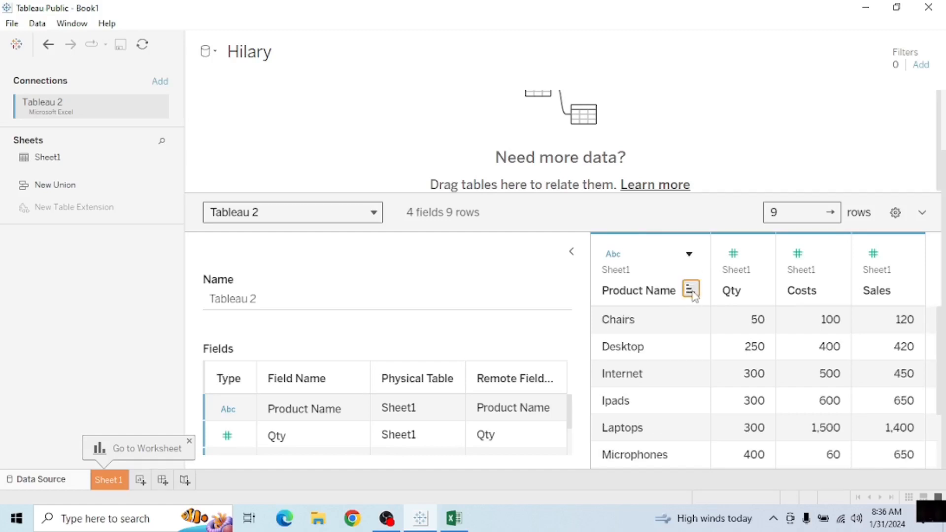
left_click(692, 291)
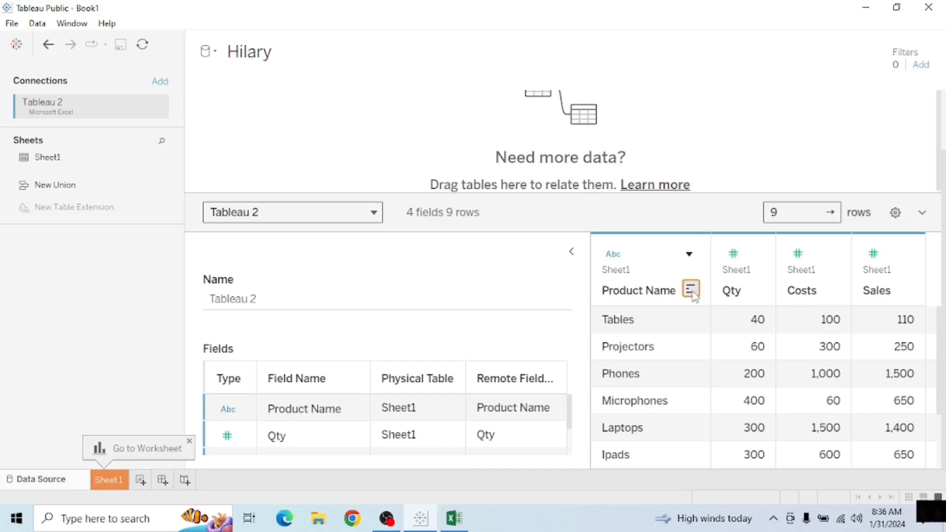
left_click(691, 291)
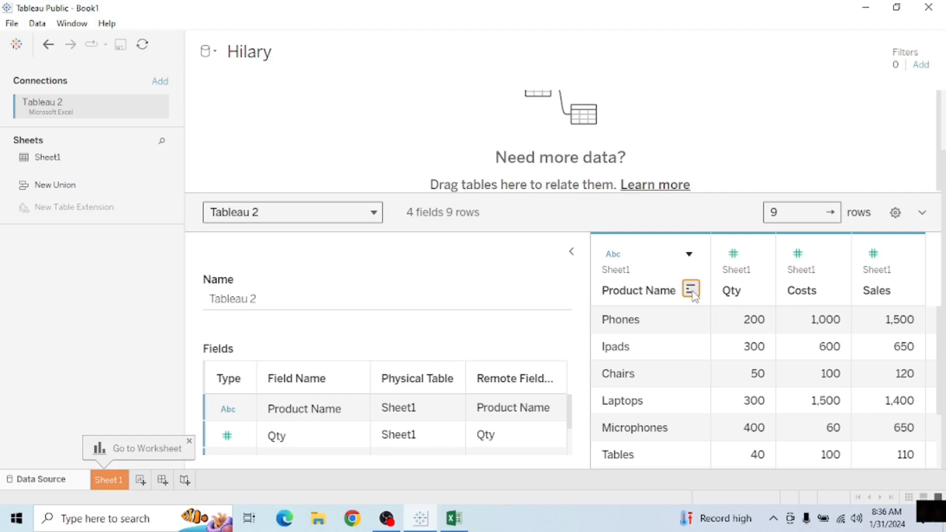
left_click(691, 291)
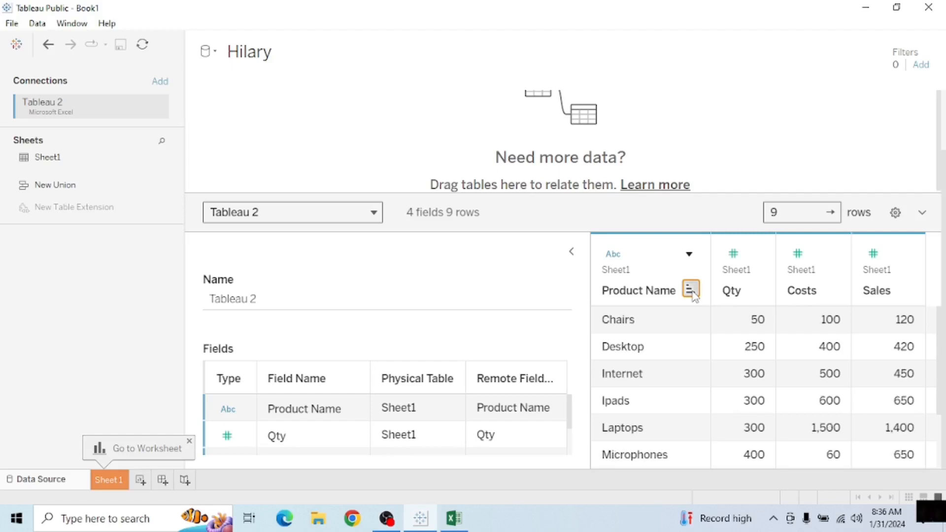
left_click(691, 291)
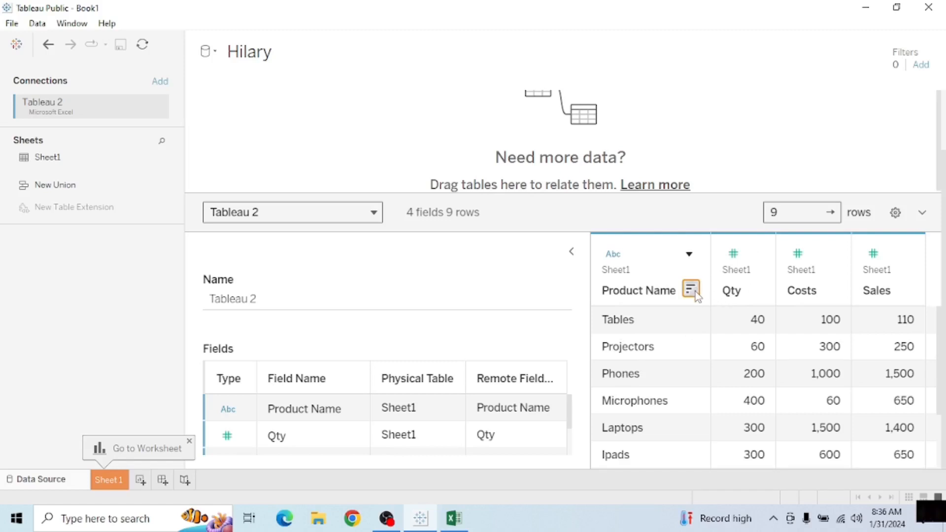
left_click(691, 290)
left_click(691, 291)
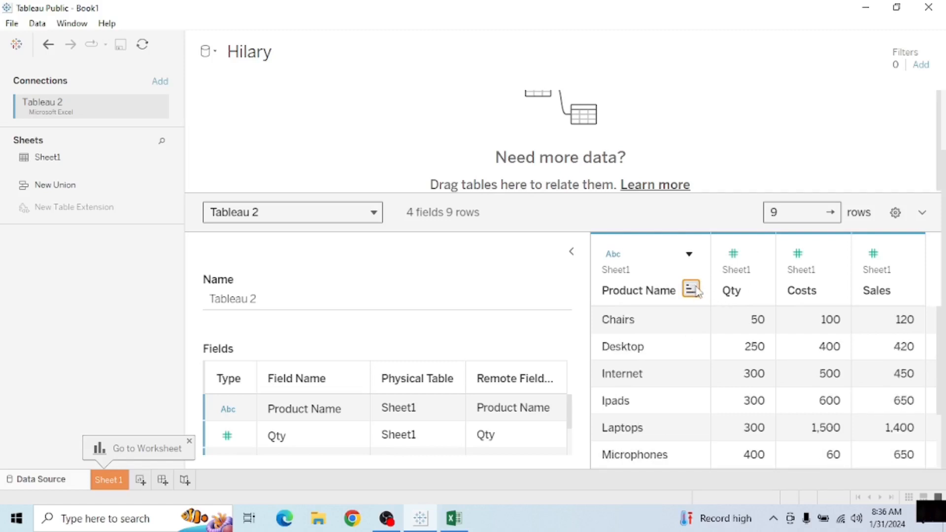
- Open the description of the Product Name field and examine its properties and domain members
left_click(690, 255)
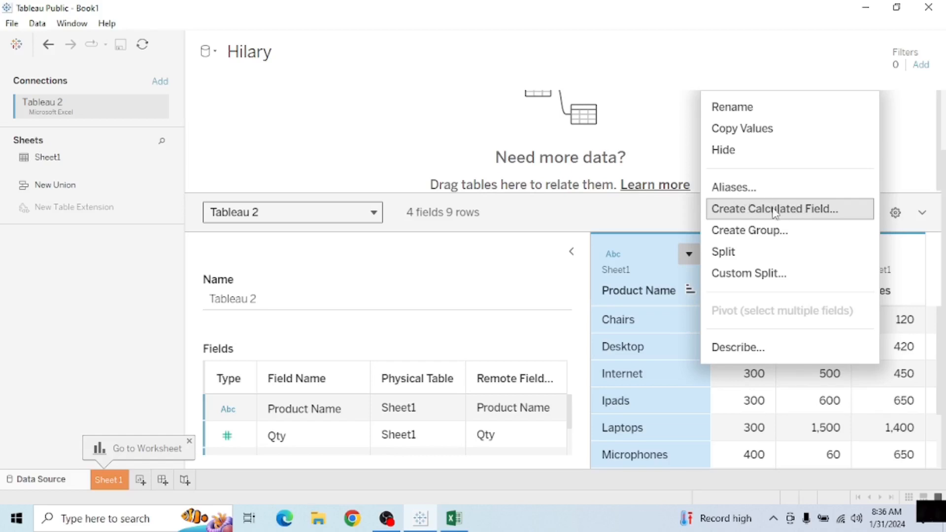
left_click(748, 350)
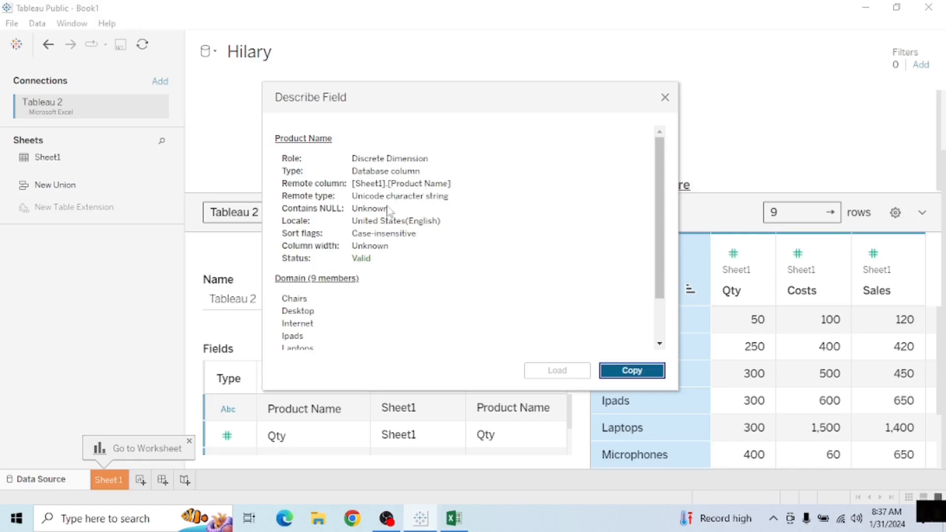
left_click(328, 302)
scroll(329, 306, "down", 3)
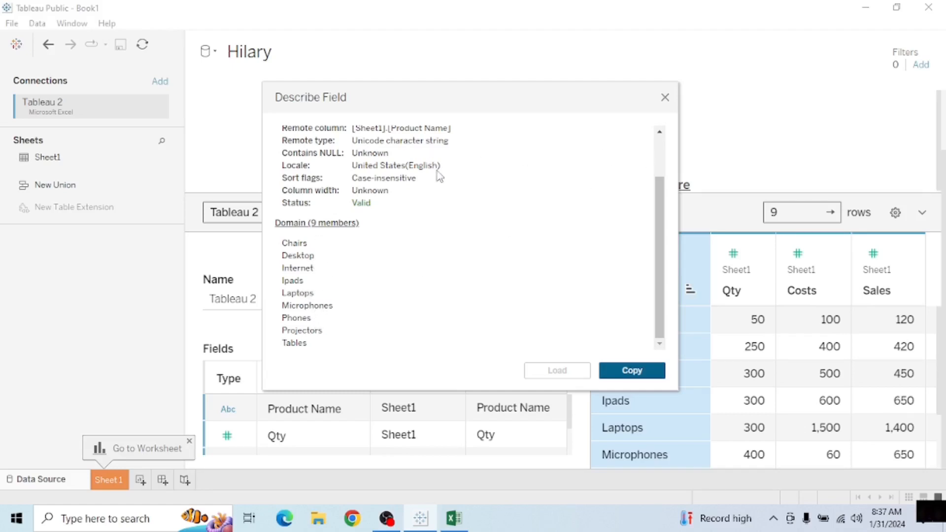
- Close the Product Name description, and examine the Qty field's description with its domain loaded
scroll(437, 171, "up", 3)
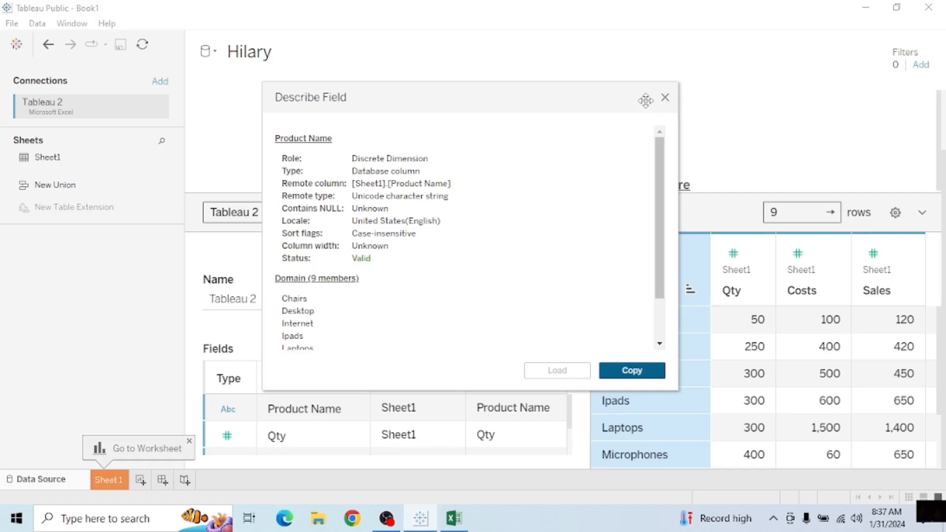
left_click(665, 98)
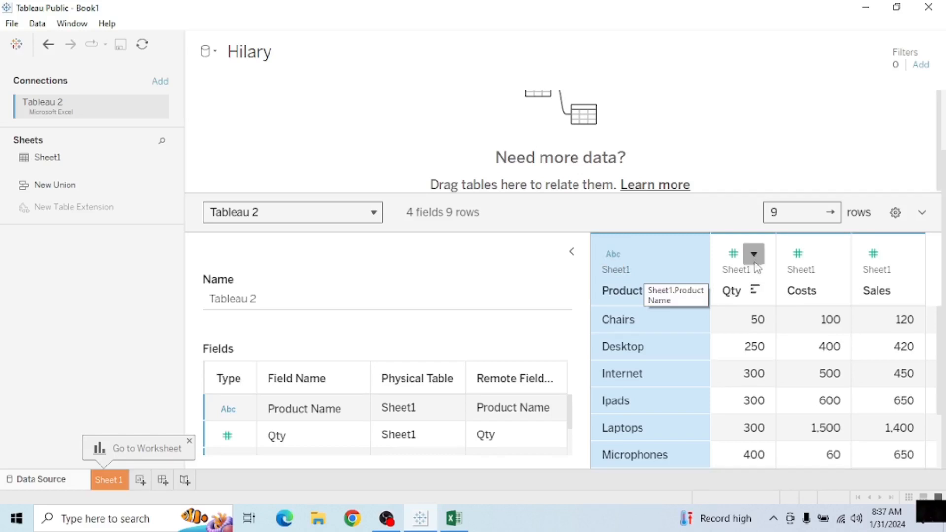
left_click(757, 263)
left_click(754, 254)
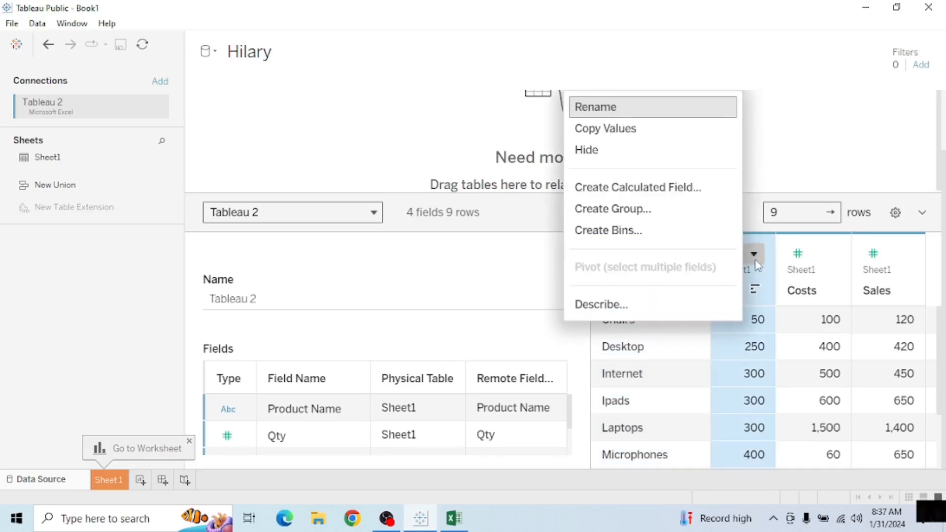
left_click(605, 306)
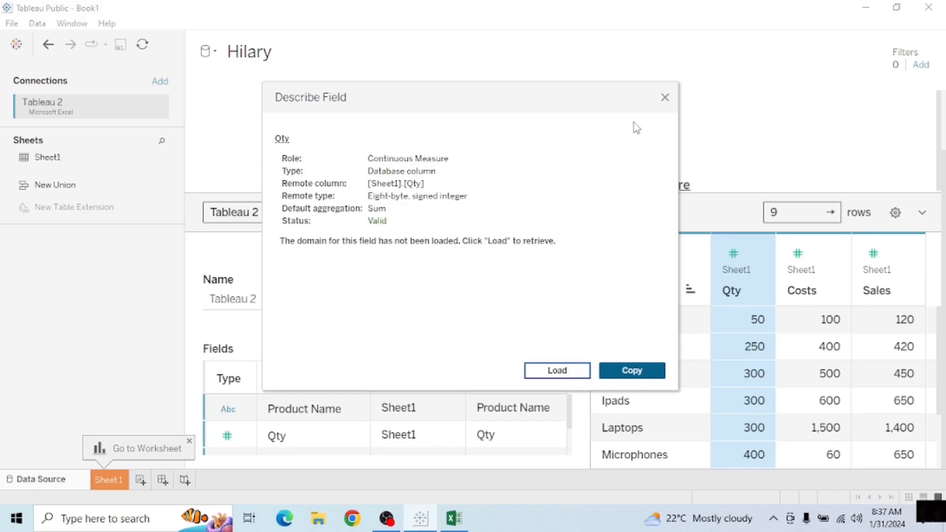
left_click(557, 375)
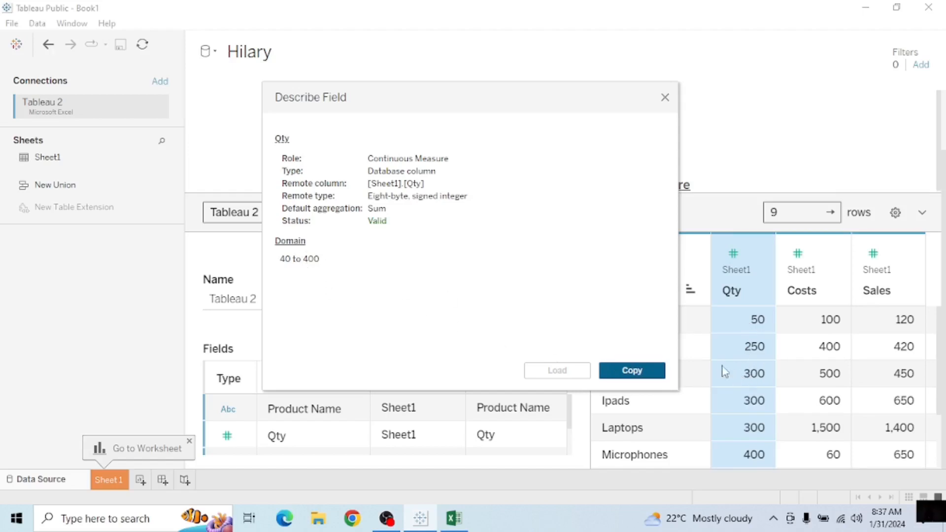
left_click(665, 98)
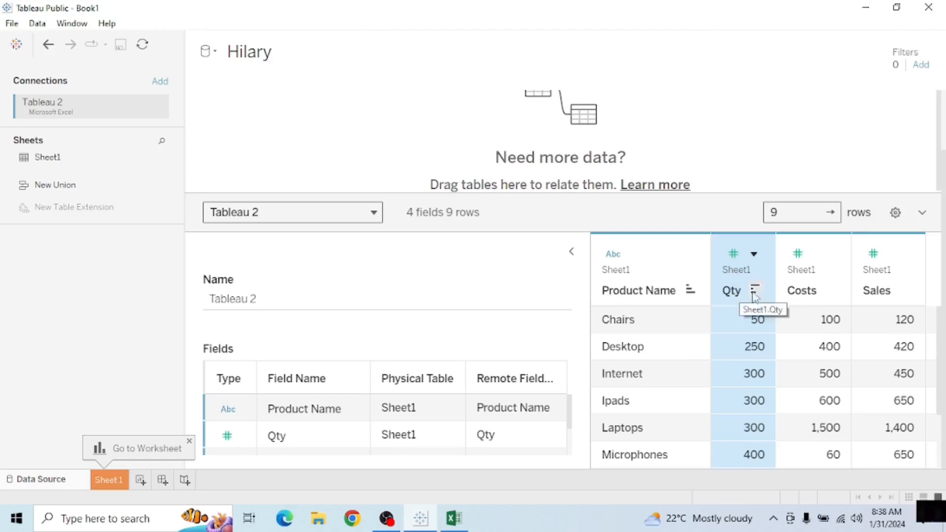
- Start a calculated field from the Qty column and name it Total Sales
scroll(686, 227, "down", 2)
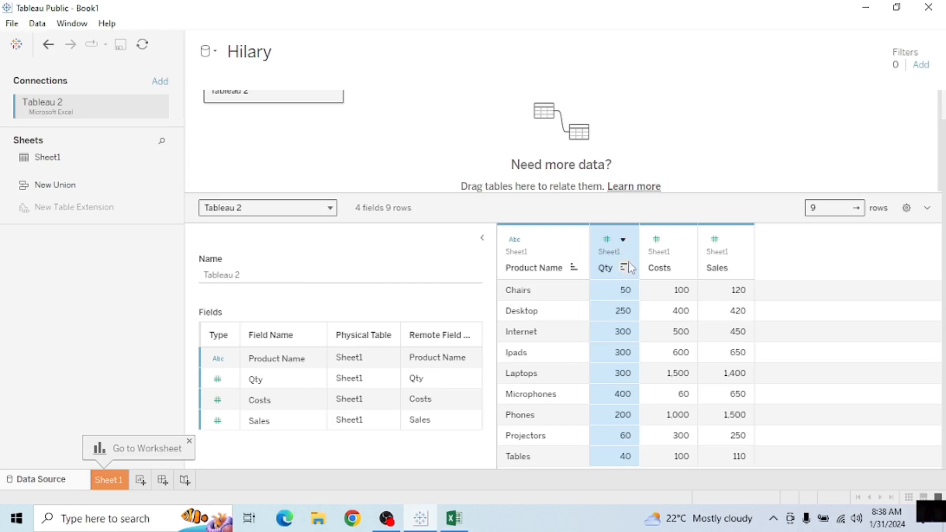
left_click(623, 241)
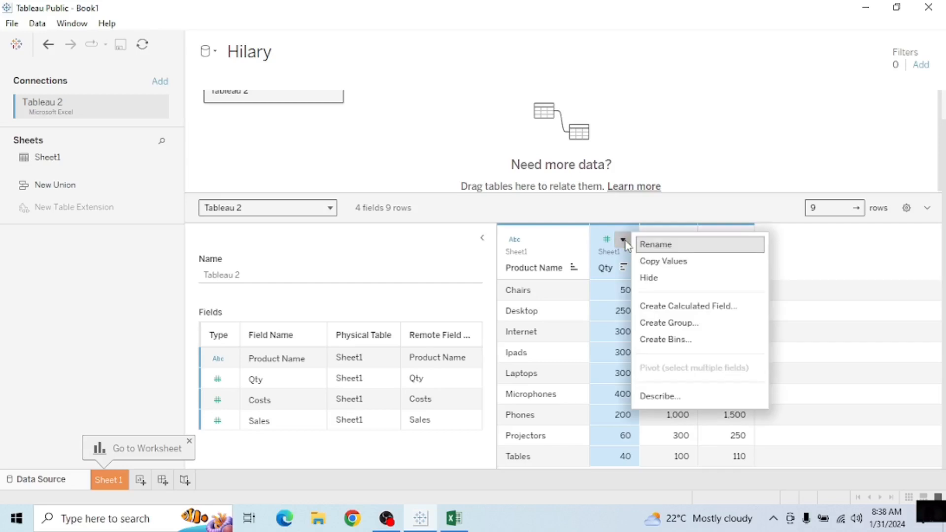
left_click(695, 308)
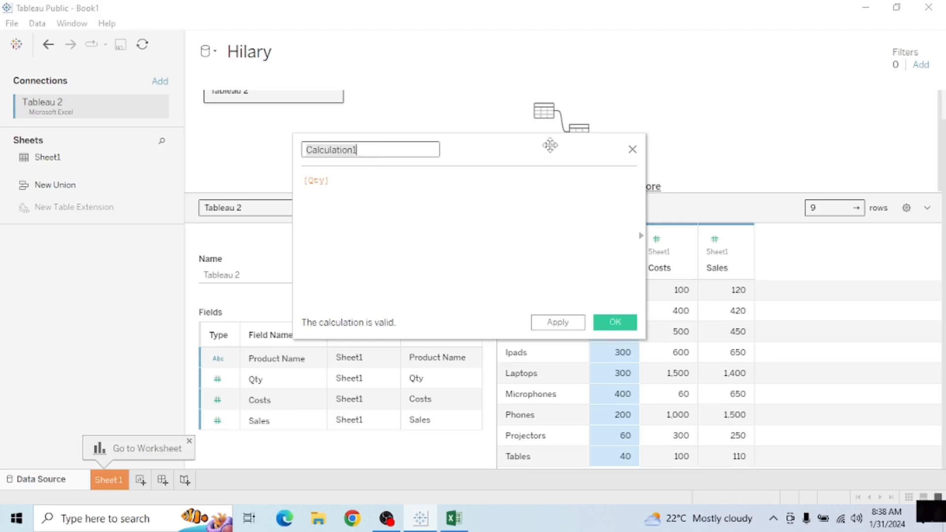
left_click_drag(496, 150, 369, 143)
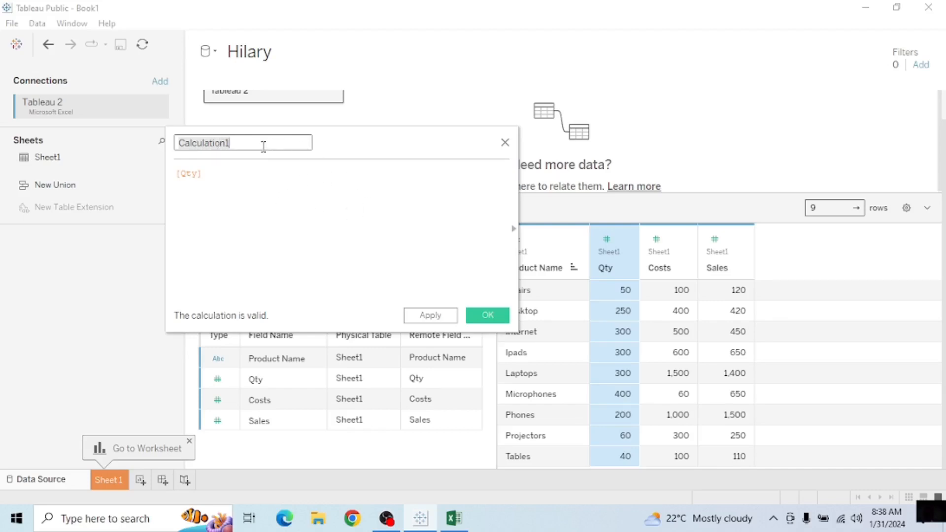
key("BackSpace")
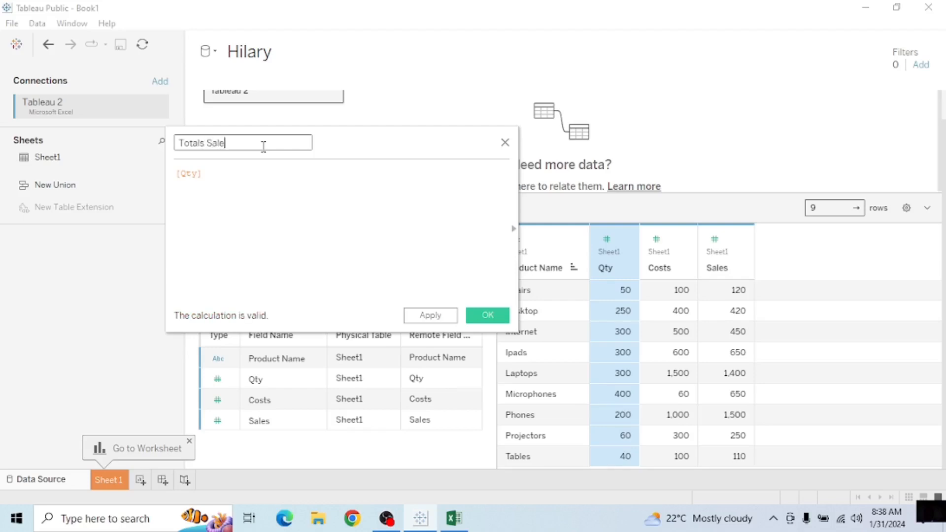
left_click(205, 143)
key("BackSpace")
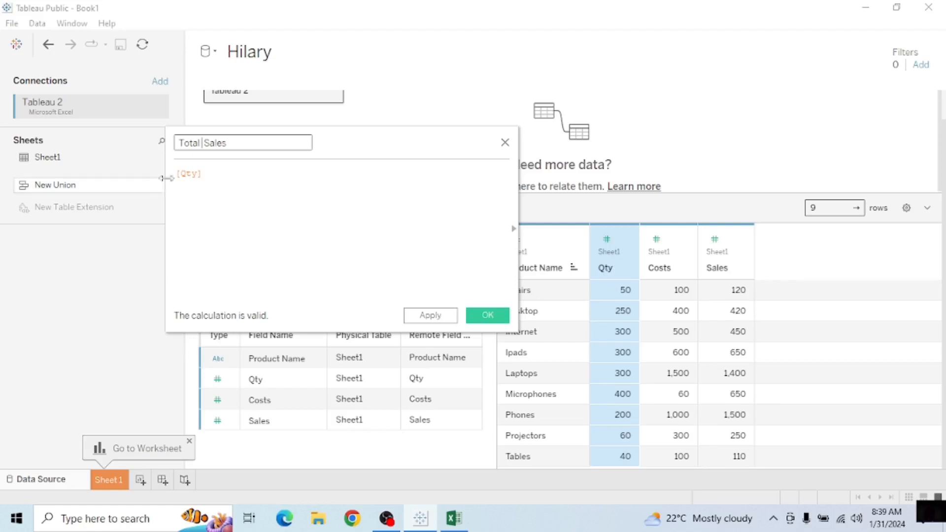
- Complete the Total Sales formula as [Qty]*[Sales] and save the calculated field
left_click(207, 176)
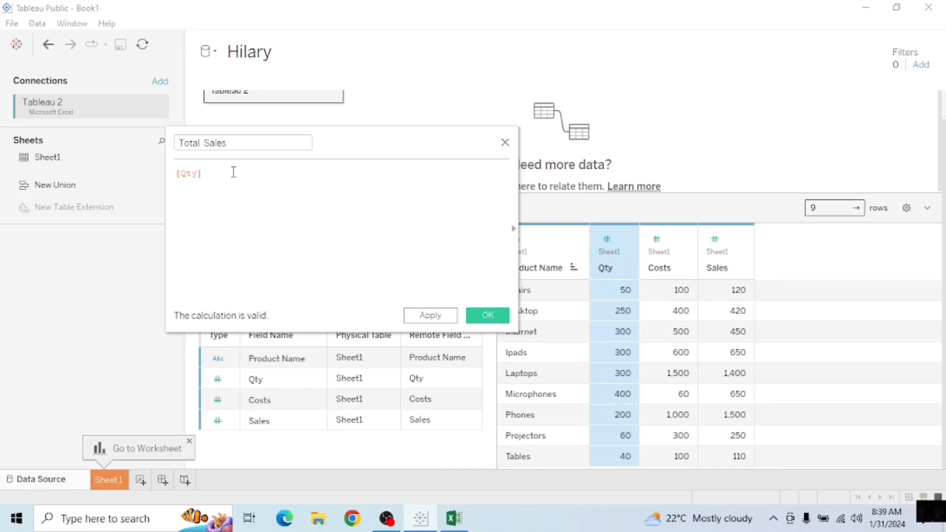
type("*")
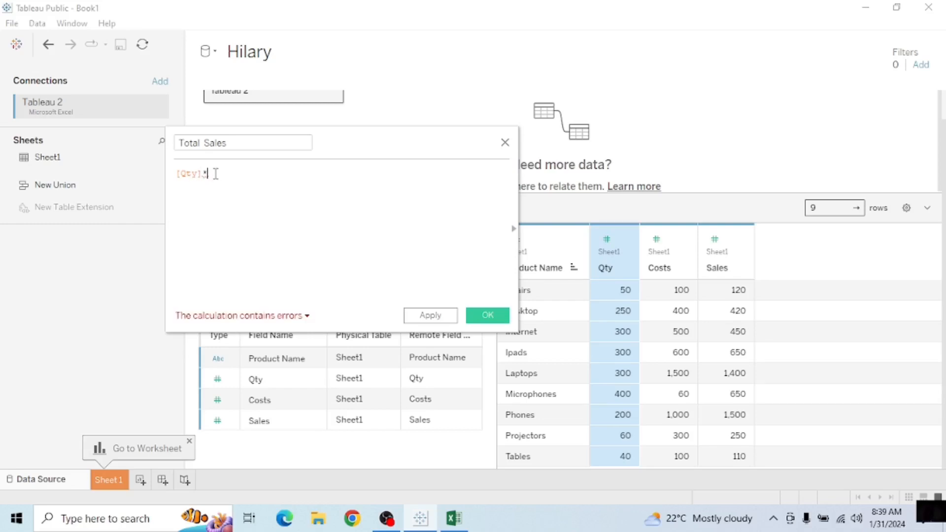
type("[")
type("Sa")
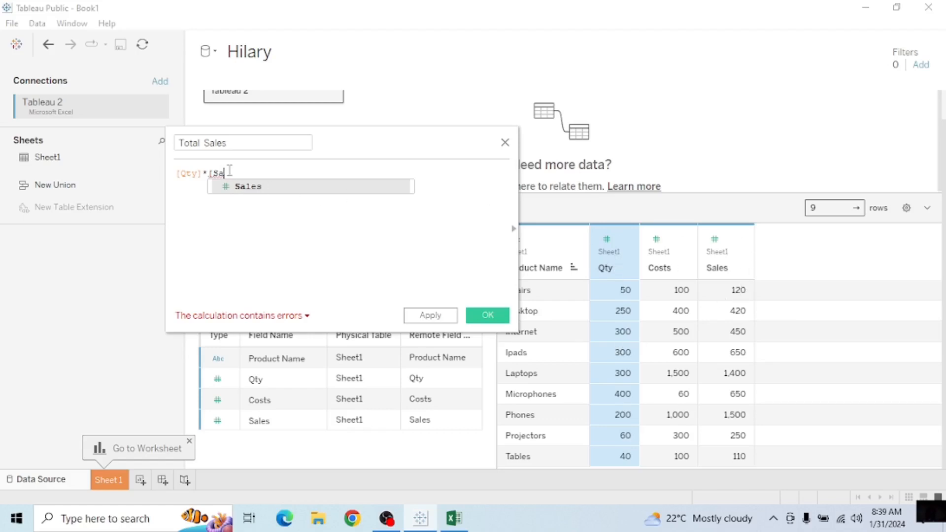
double_click(245, 187)
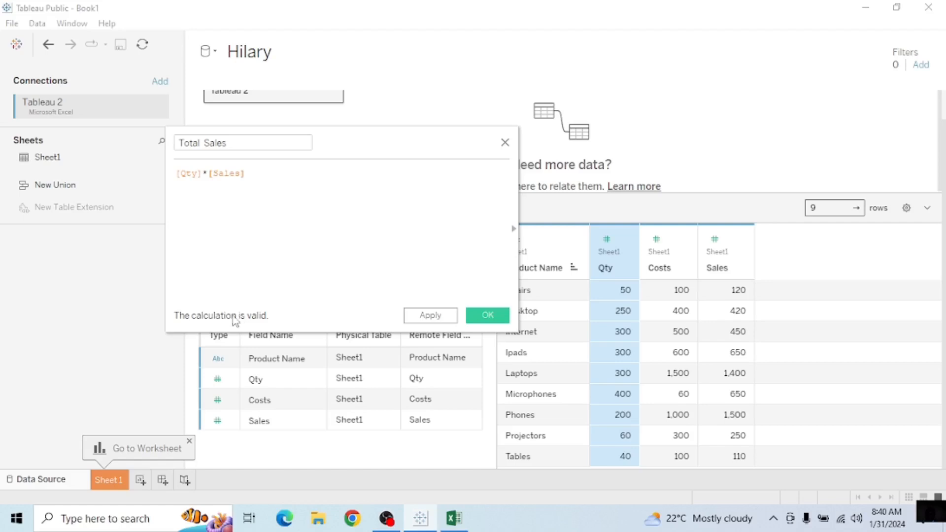
left_click(488, 318)
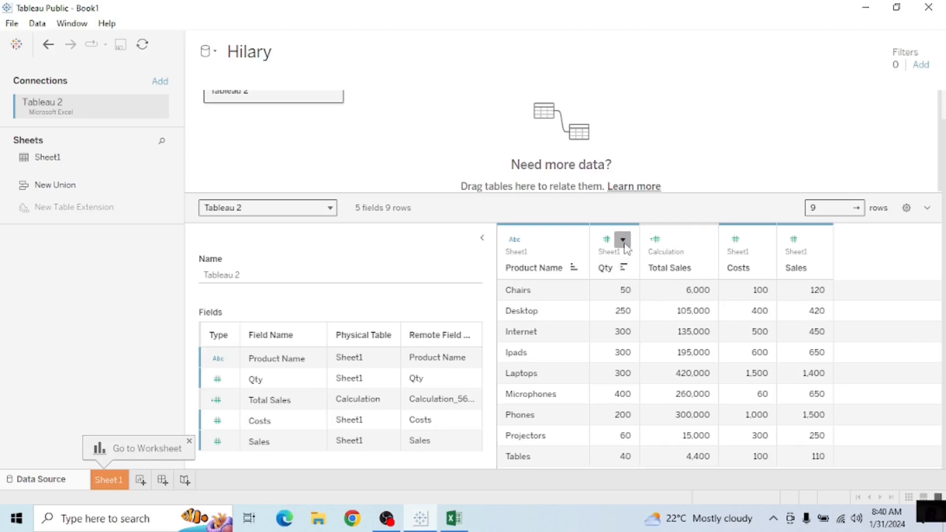
- Start another calculated field from the Qty column and name it Total Costs
left_click(624, 242)
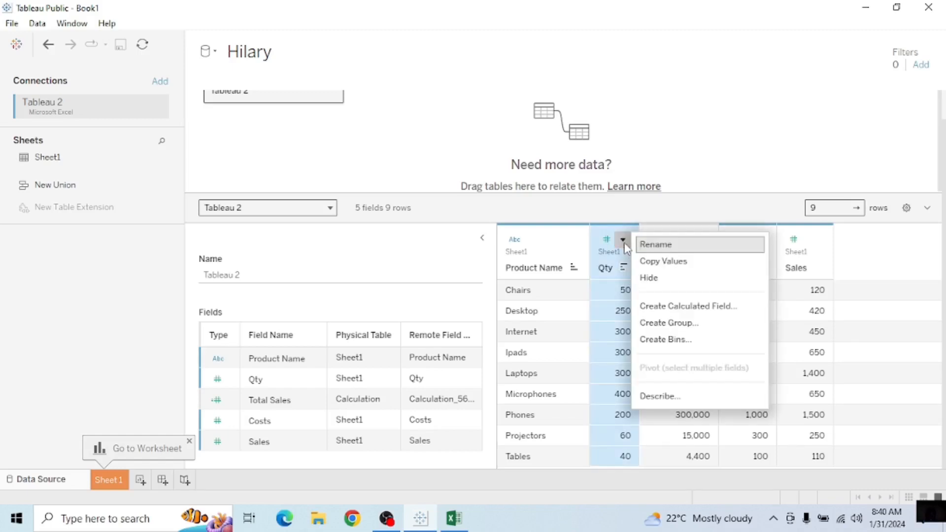
left_click(688, 307)
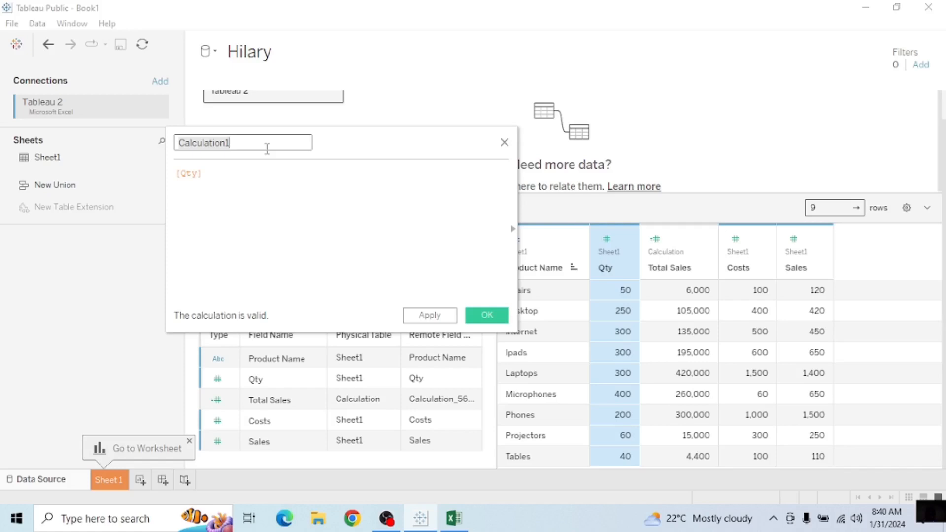
key("BackSpace")
key("BackSpace")
key("BackSpace")
key("BackSpace")
key("BackSpace")
key("BackSpace")
key("BackSpace")
key("BackSpace")
key("BackSpace")
key("BackSpace")
key("BackSpace")
key("BackSpace")
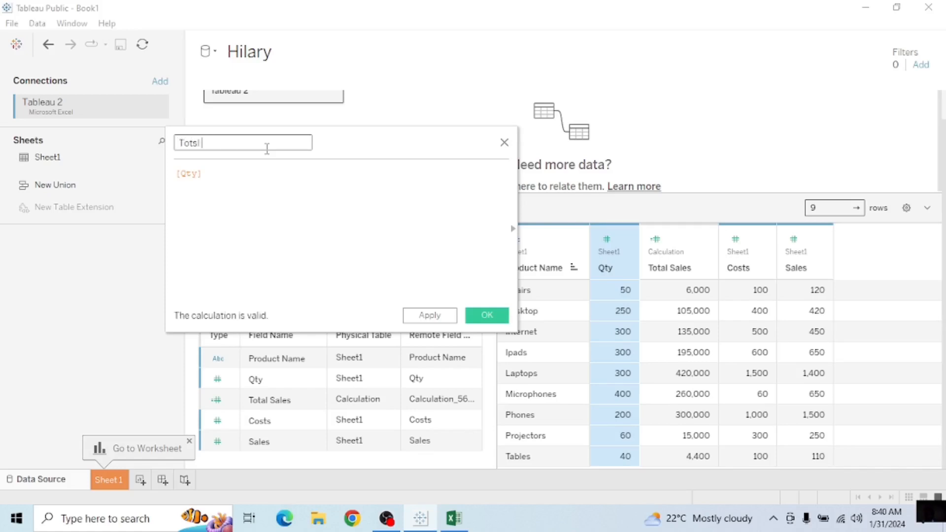
key("BackSpace")
- Complete the Total Costs formula as [Qty]*[Costs] and save the calculated field
left_click(209, 173)
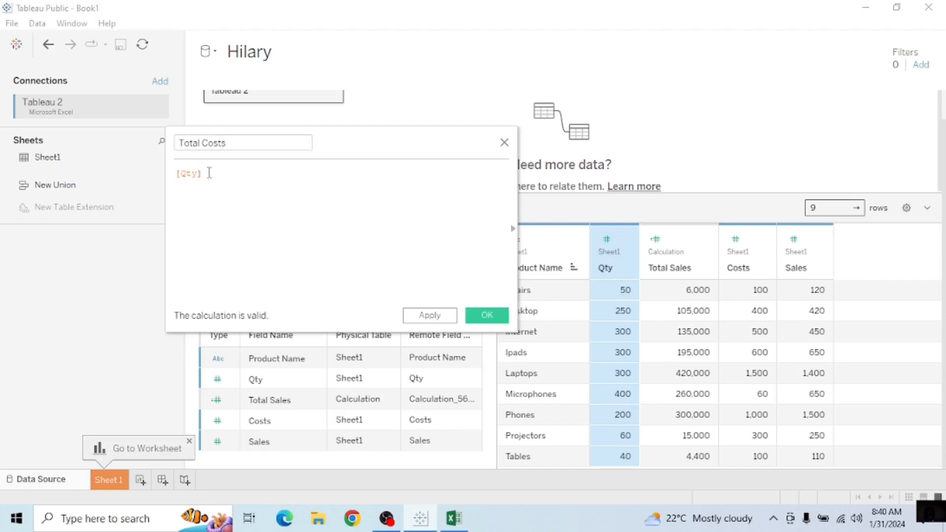
type("*")
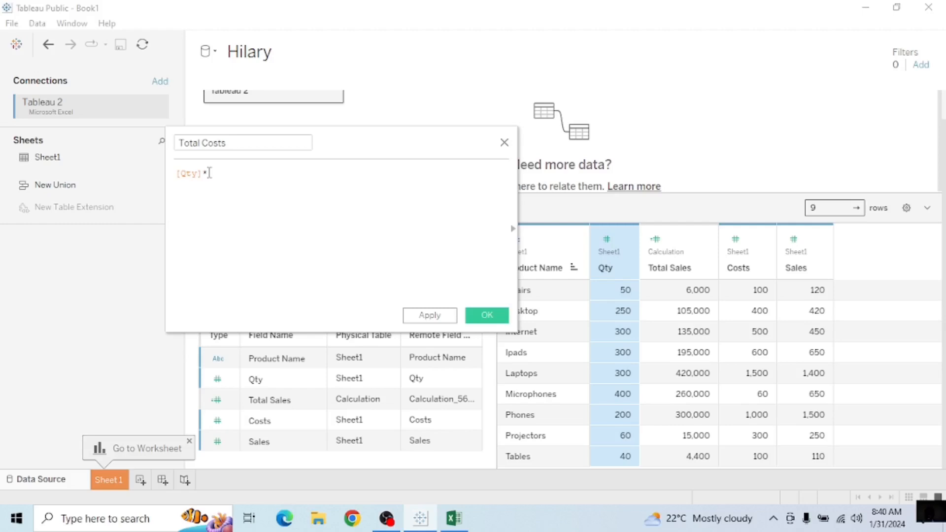
type("[")
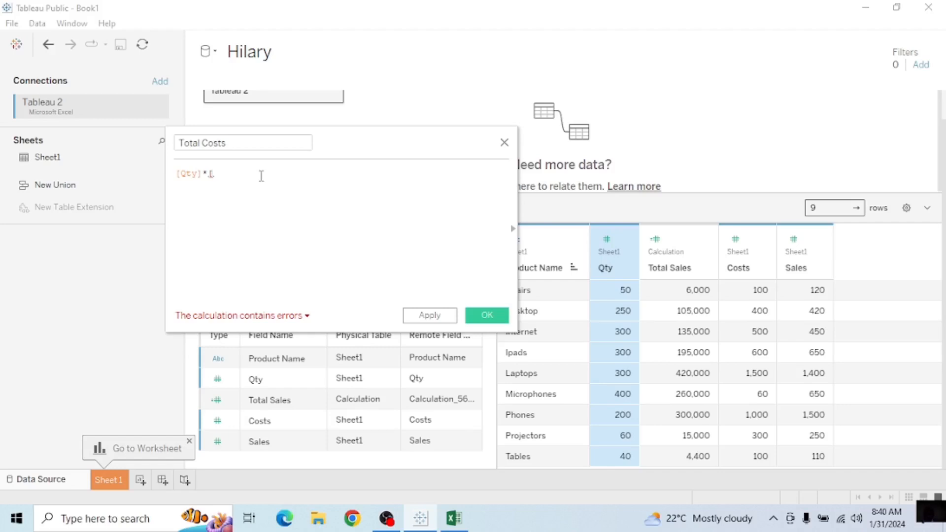
type("Costs")
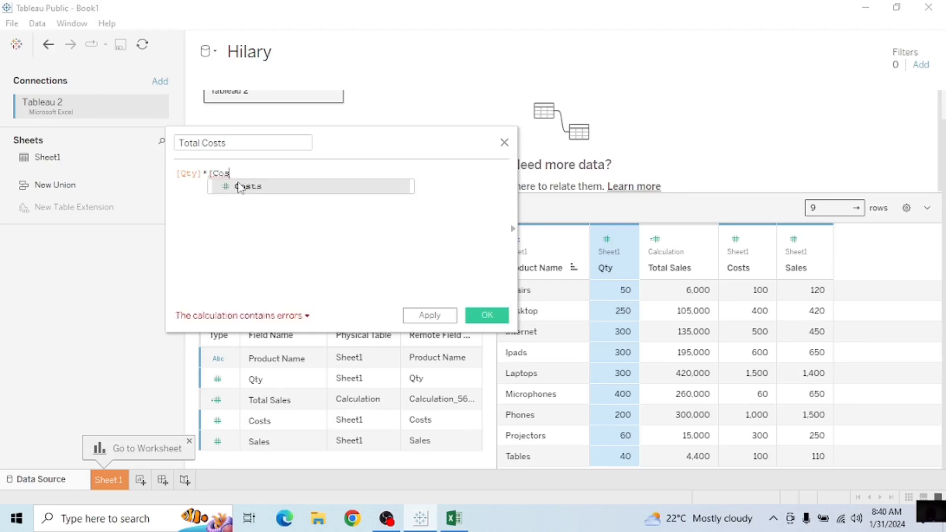
left_click(240, 187)
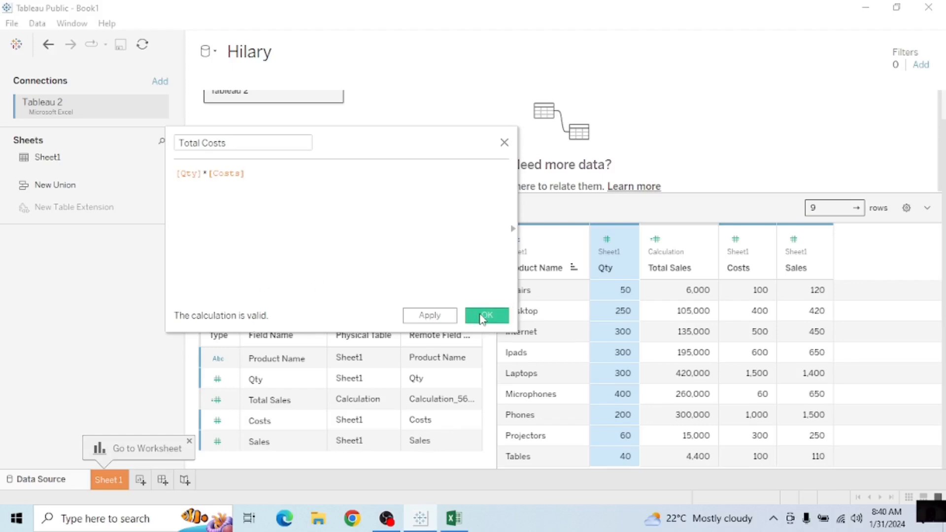
left_click(481, 318)
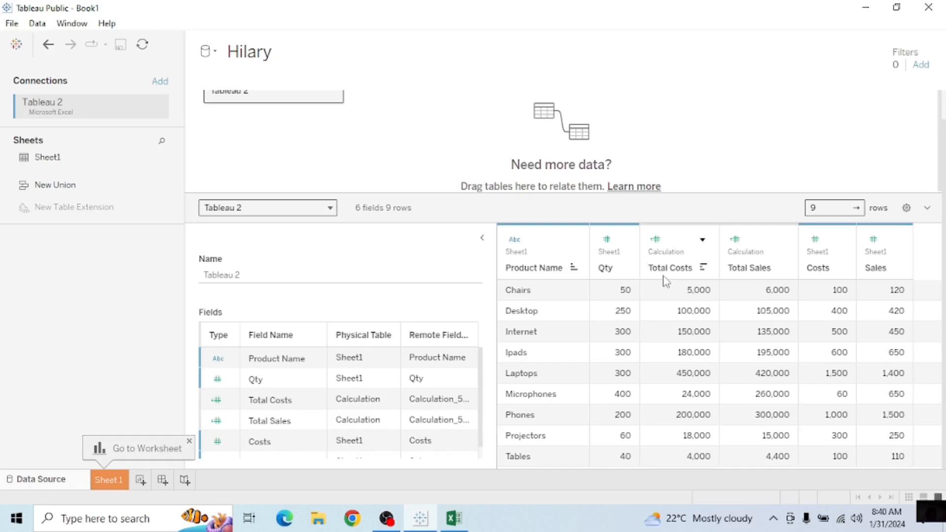
- Create a calculated field named Profit from the Total Sales column with the formula [Total Sales]-[Total Costs]
left_click(781, 240)
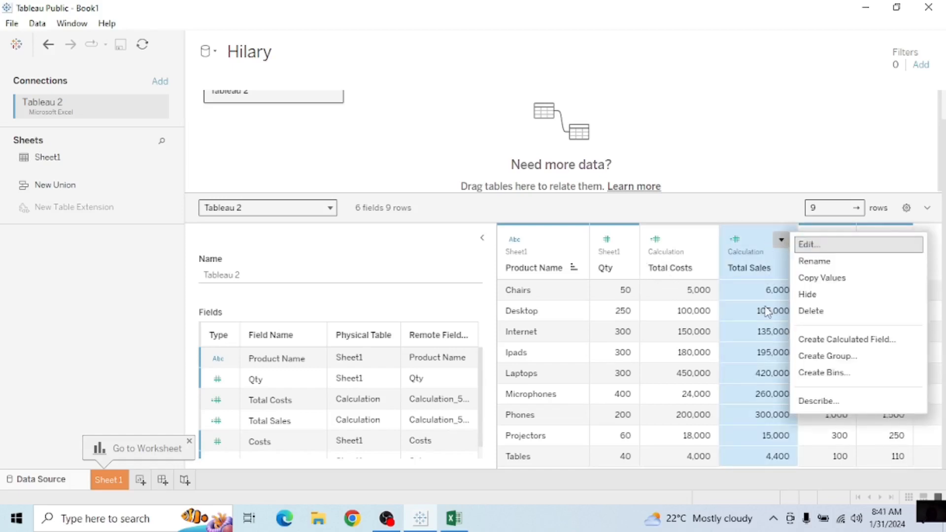
left_click(852, 340)
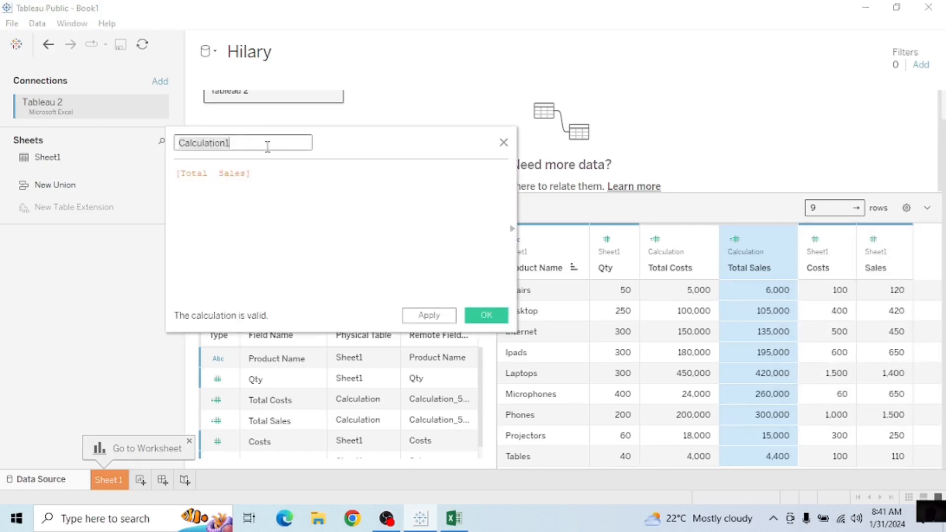
key("BackSpace")
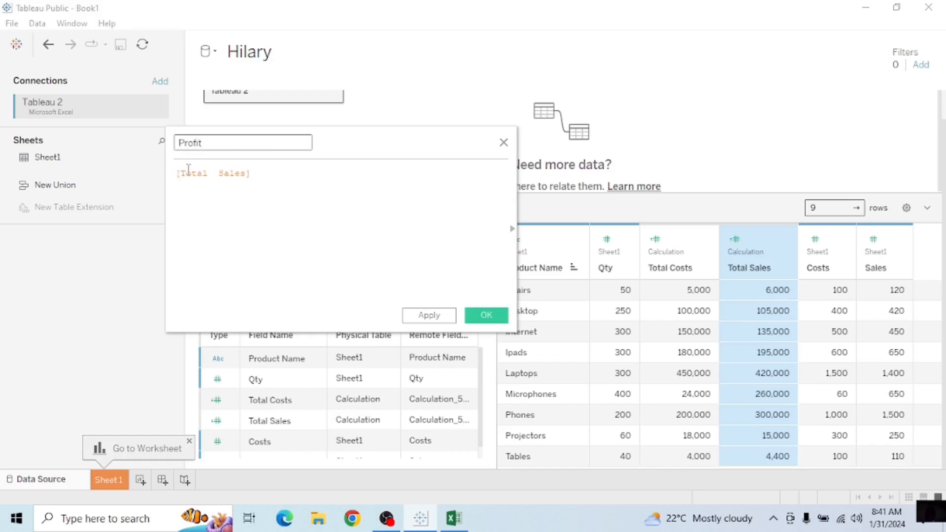
left_click(266, 173)
type("-")
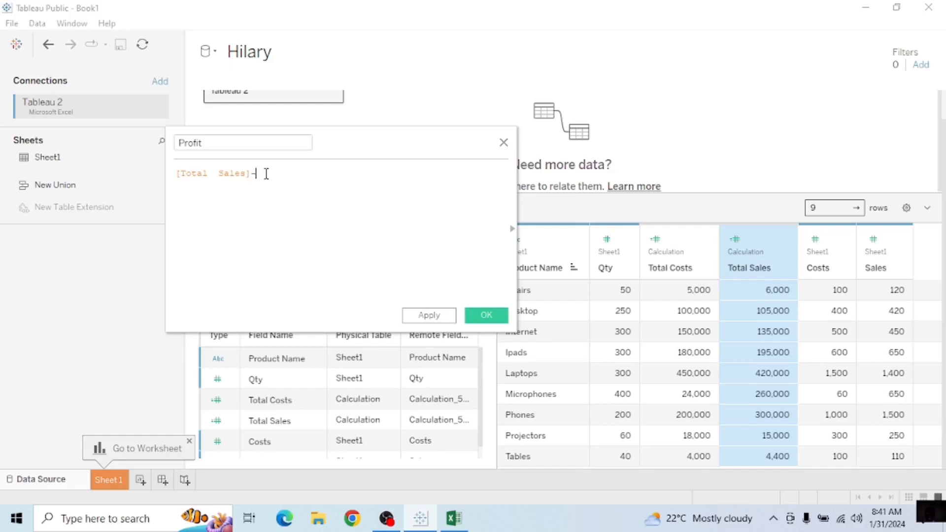
type("]")
key("BackSpace")
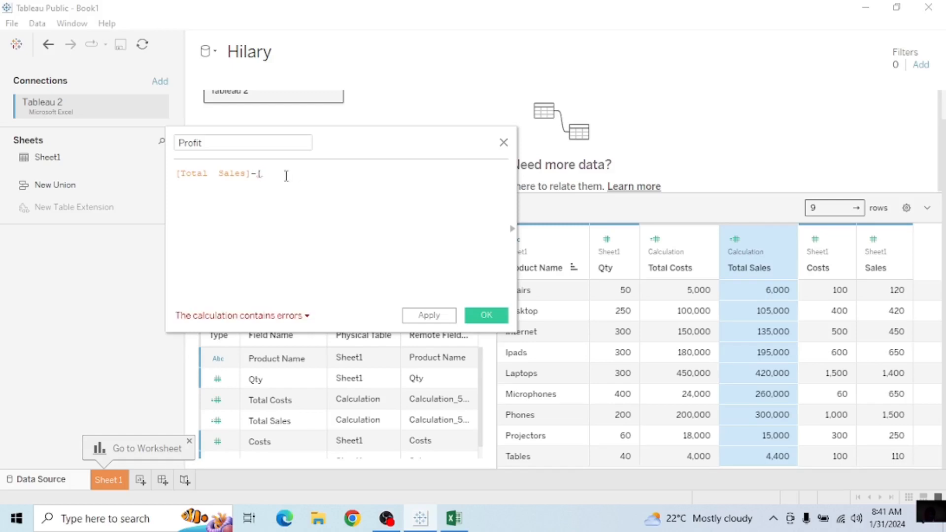
type("To")
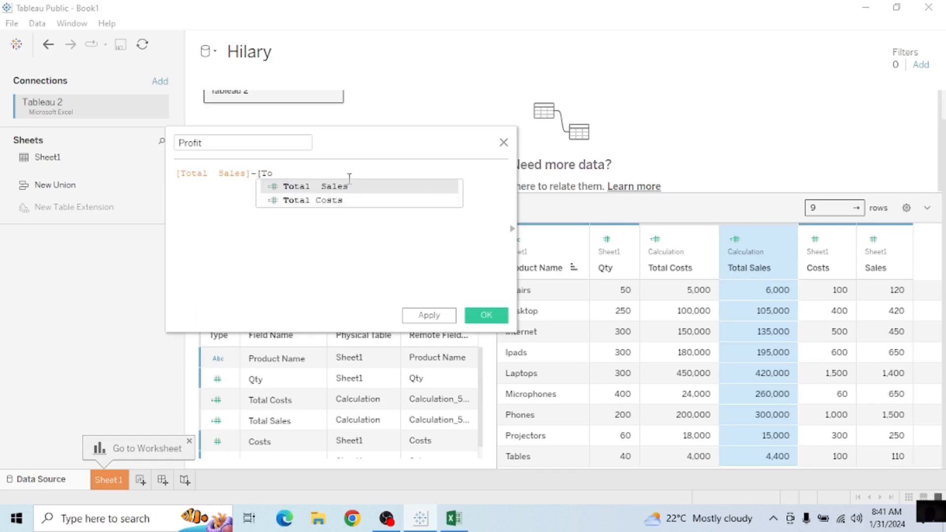
left_click(314, 201)
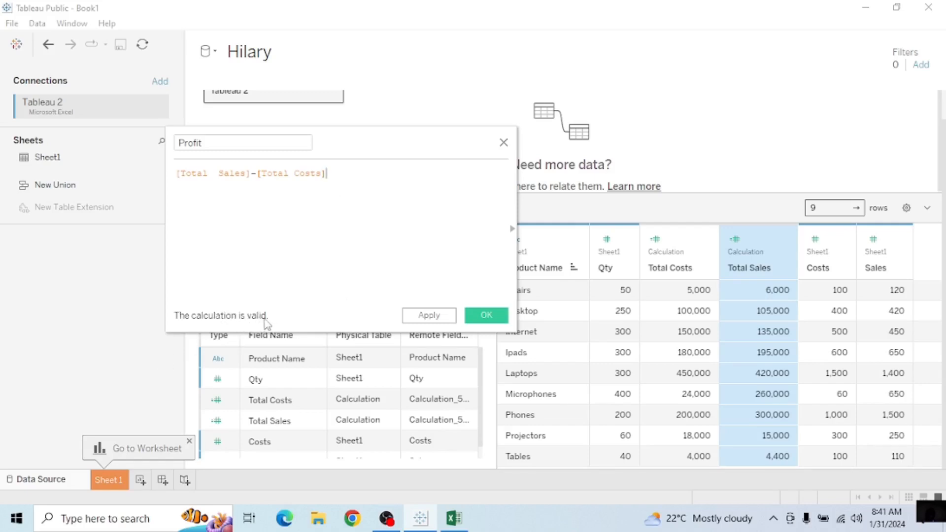
left_click(486, 315)
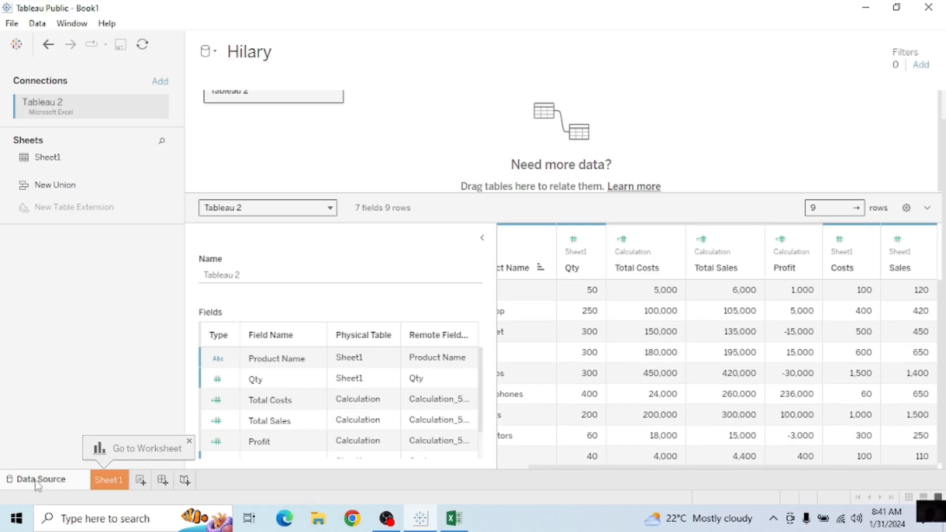
- Open the Sheet 1 worksheet
left_click(110, 480)
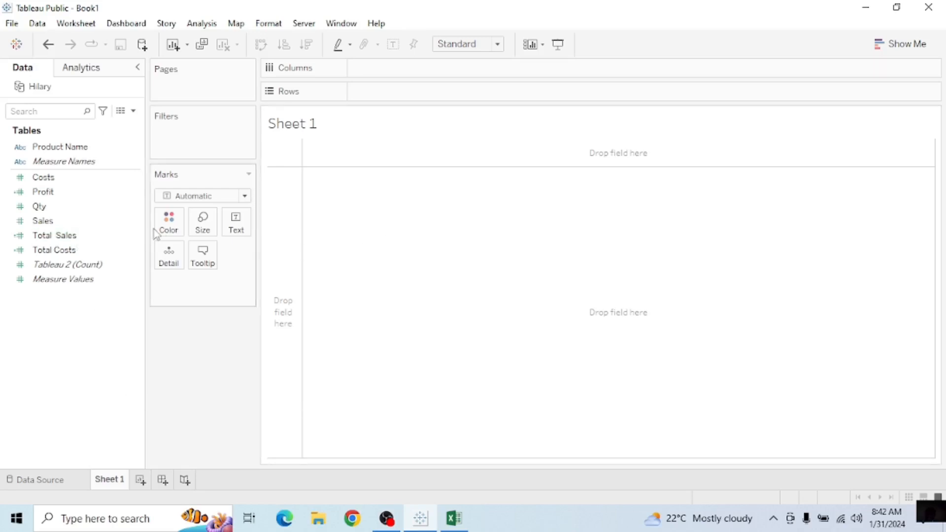
left_click(94, 280)
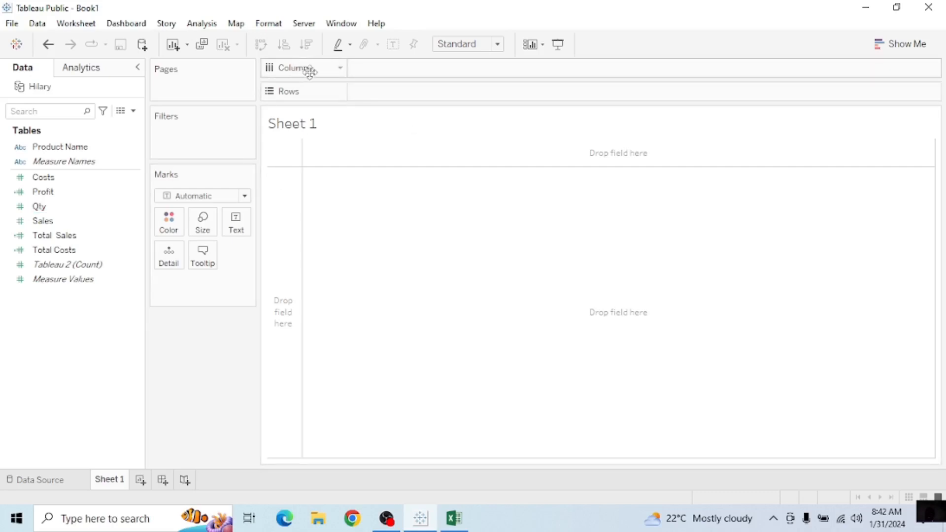
left_click_drag(38, 207, 366, 71)
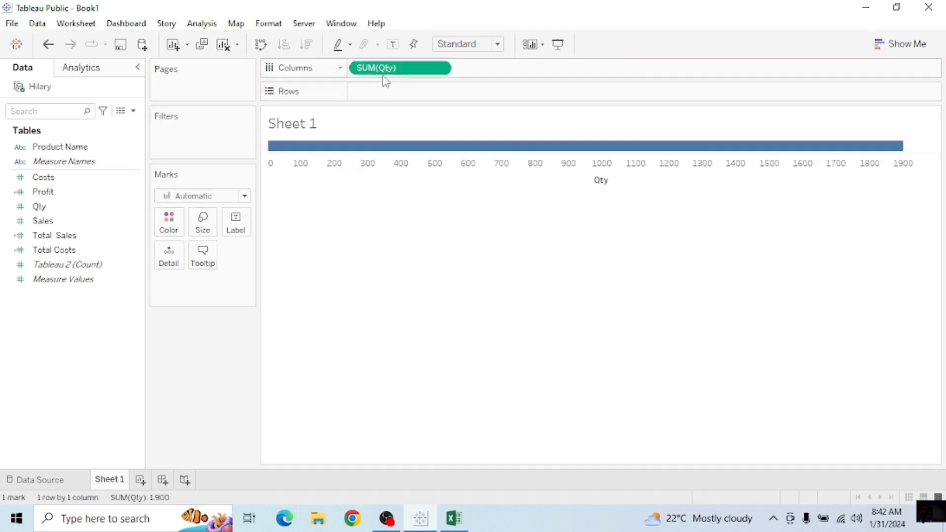
left_click_drag(391, 72, 31, 219)
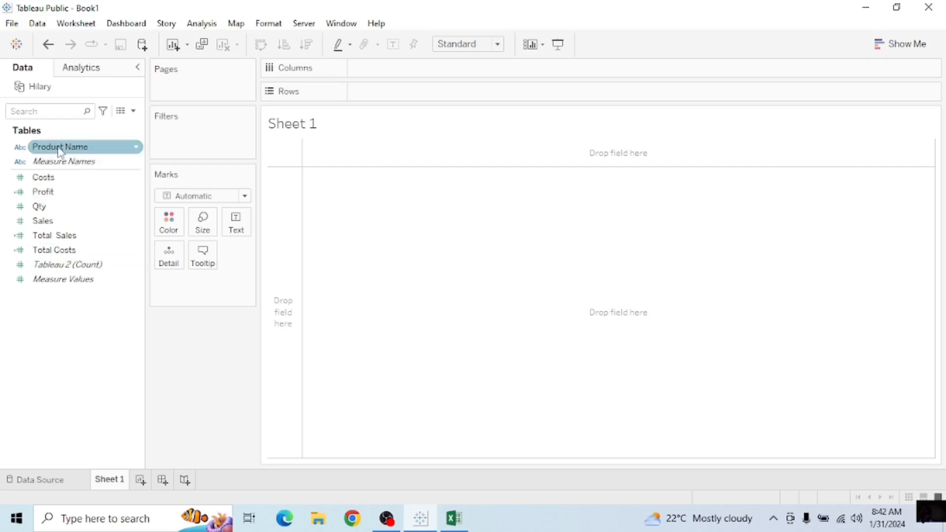
- Build a bar chart with Product Name on Columns and Profit on Rows
mouse_move(63, 149)
left_mouse_down()
mouse_move(103, 152)
mouse_move(392, 111)
mouse_move(384, 61)
mouse_move(389, 69)
left_mouse_up()
left_click(122, 228)
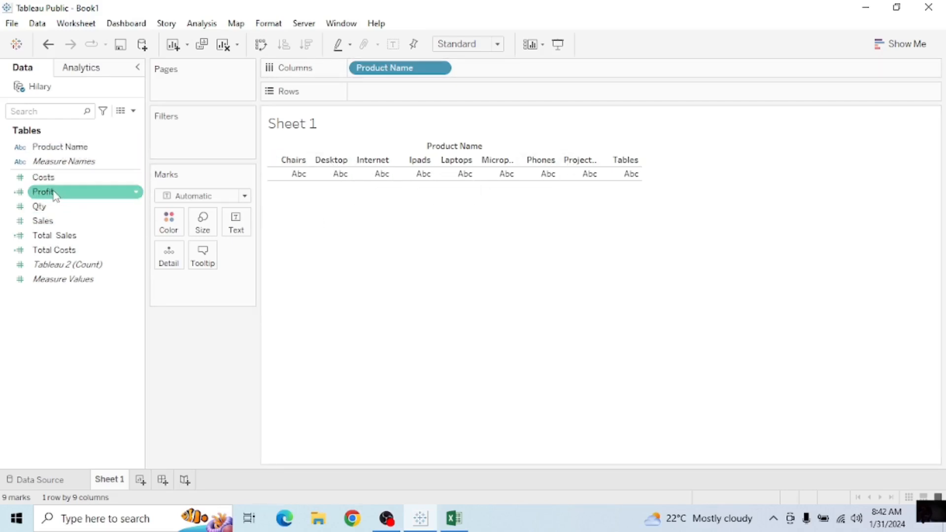
left_click_drag(54, 194, 376, 93)
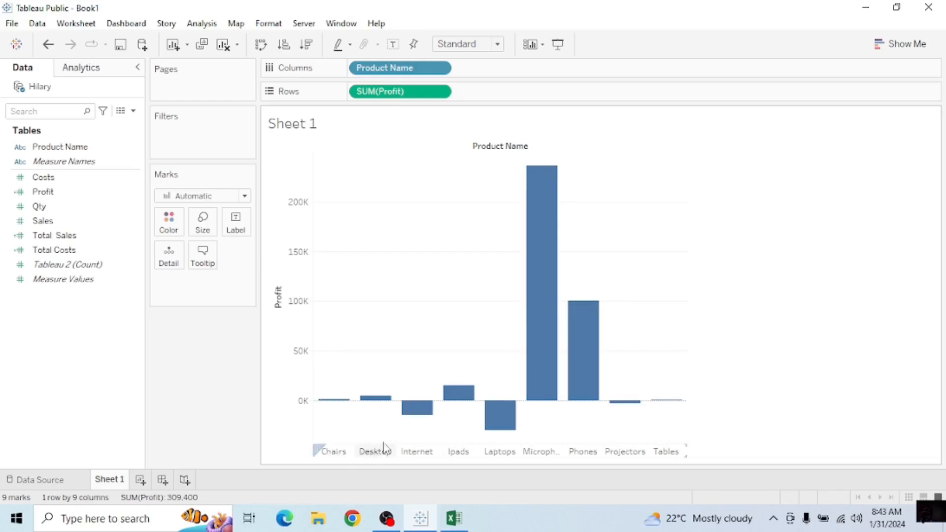
- Examine the profit of individual product bars, including Internet, Ipads, Laptops and Microphones
mouse_move(421, 411)
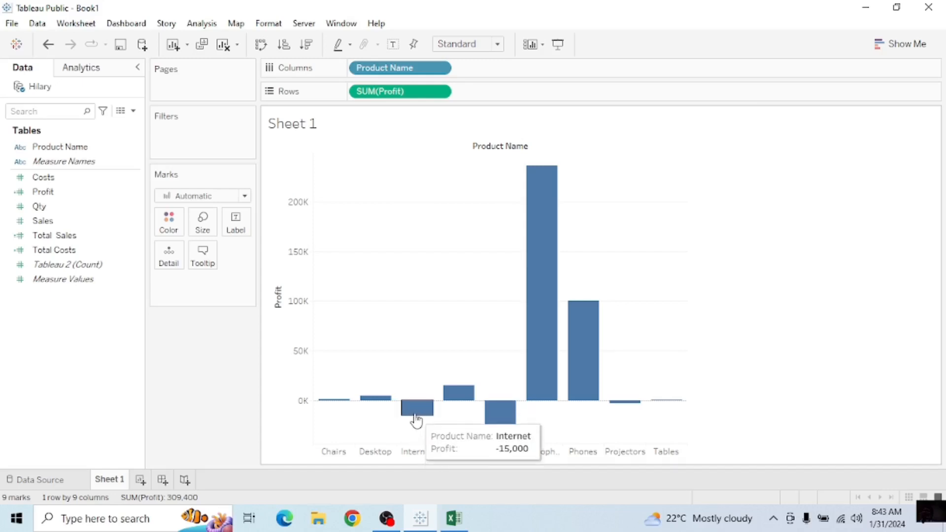
mouse_move(451, 409)
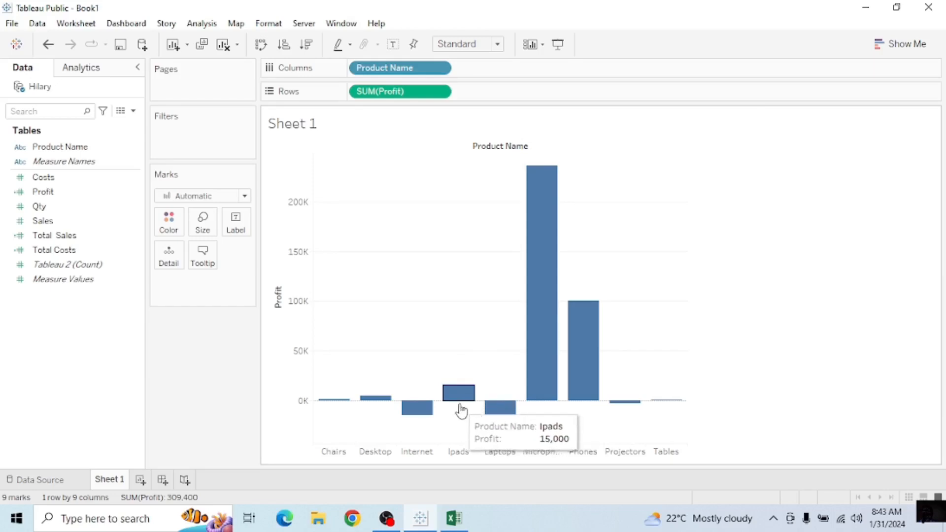
mouse_move(370, 408)
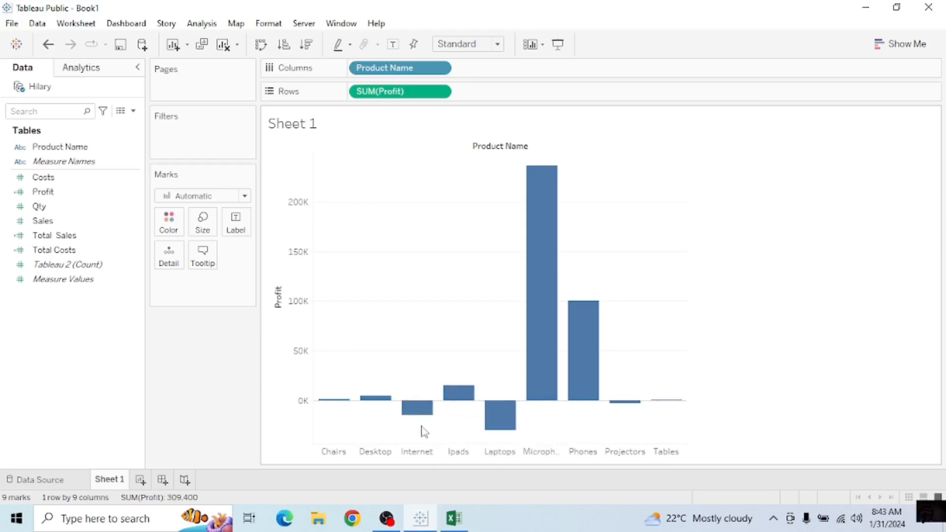
mouse_move(500, 419)
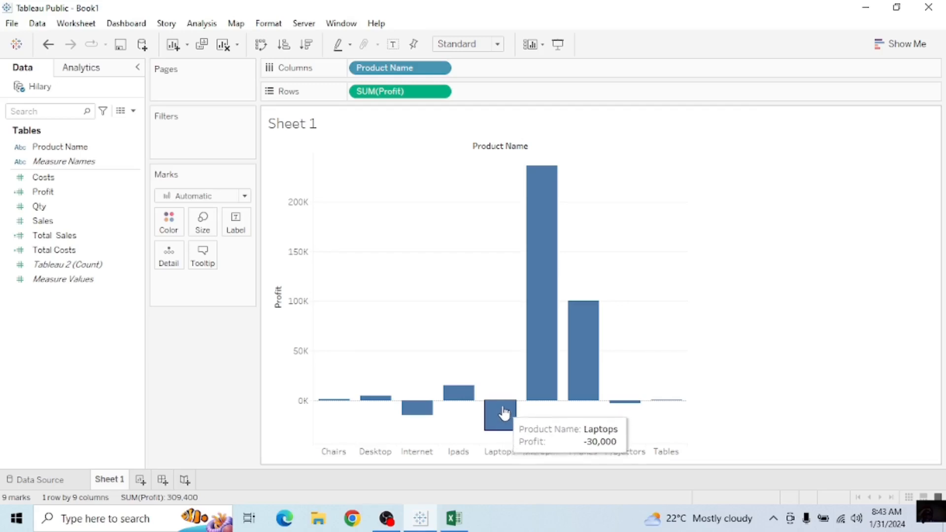
mouse_move(536, 402)
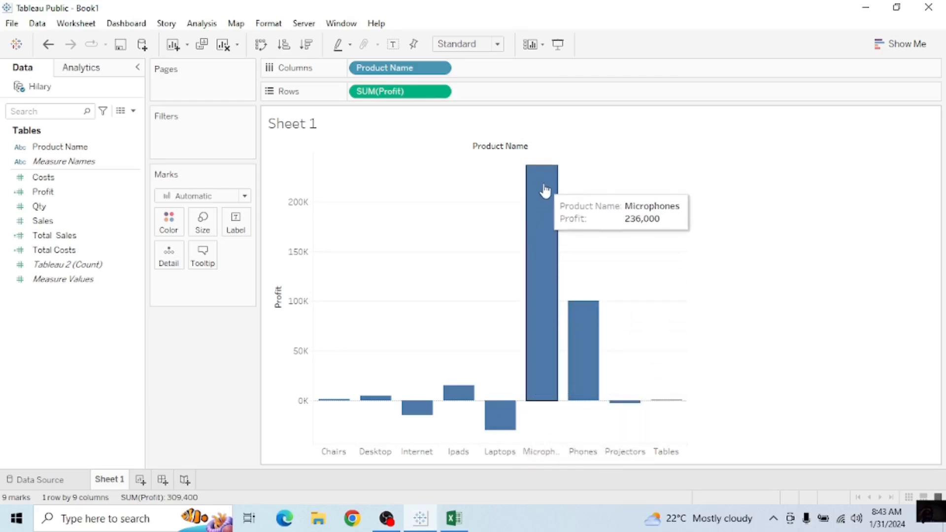
mouse_move(573, 367)
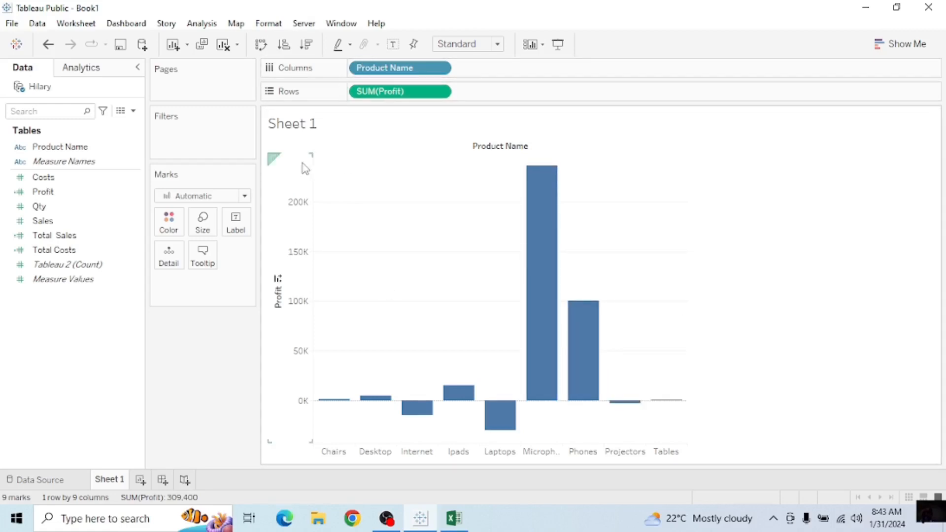
mouse_move(525, 201)
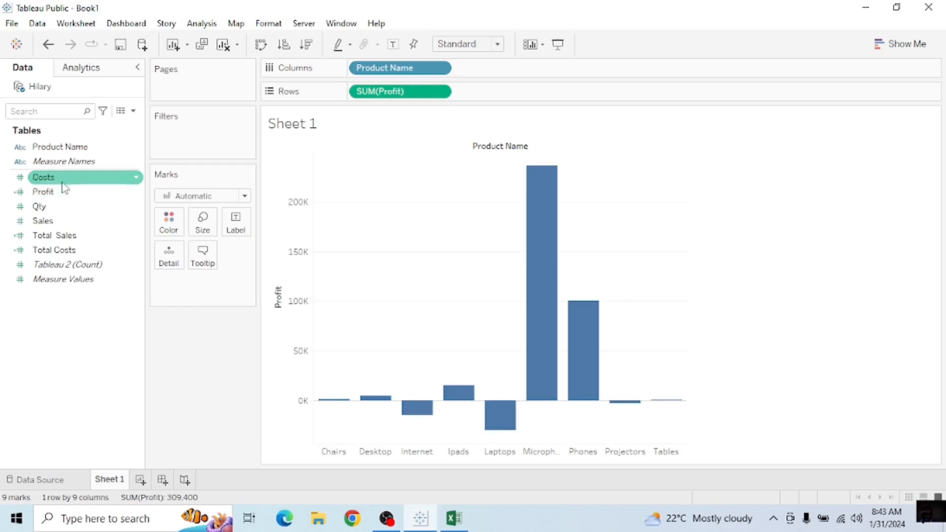
- Color the product bars by Profit
left_click_drag(56, 199, 168, 230)
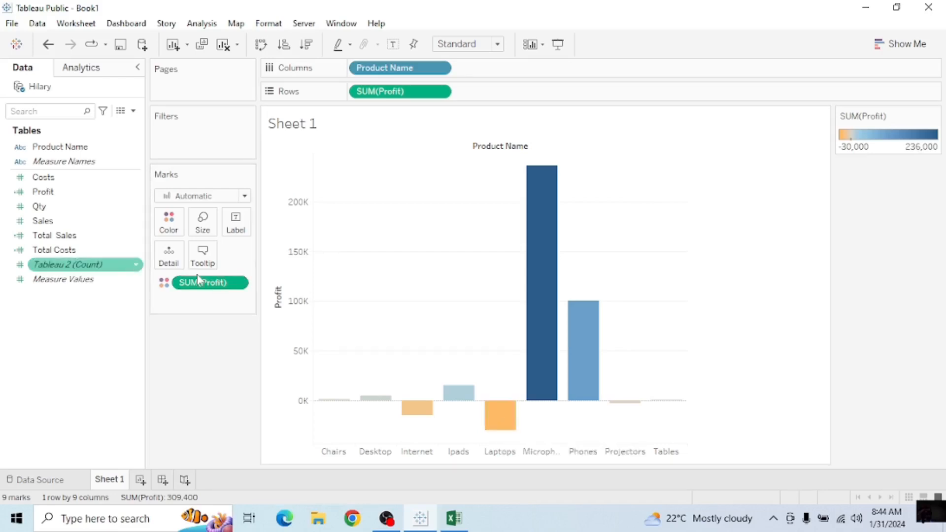
left_click(51, 177)
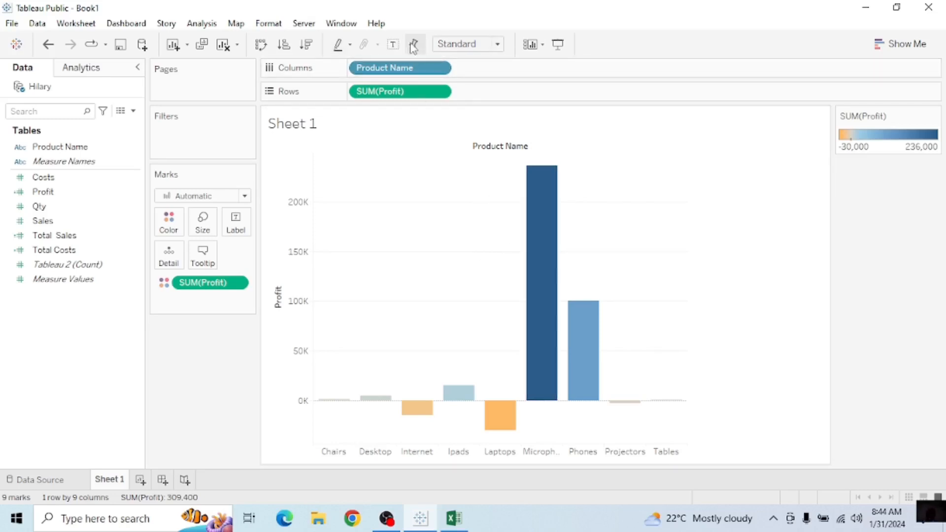
- Show the mark labels on the profit bars and hide them again
left_click(529, 45)
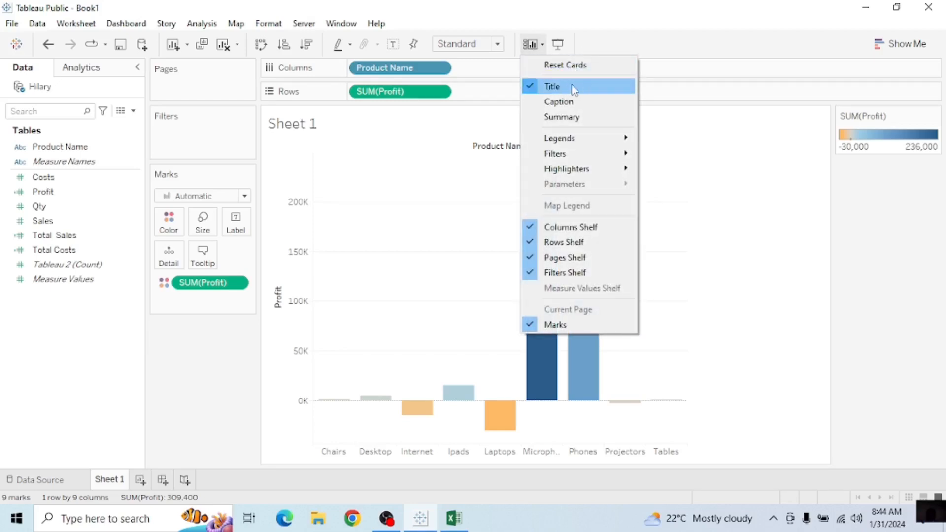
left_click(671, 65)
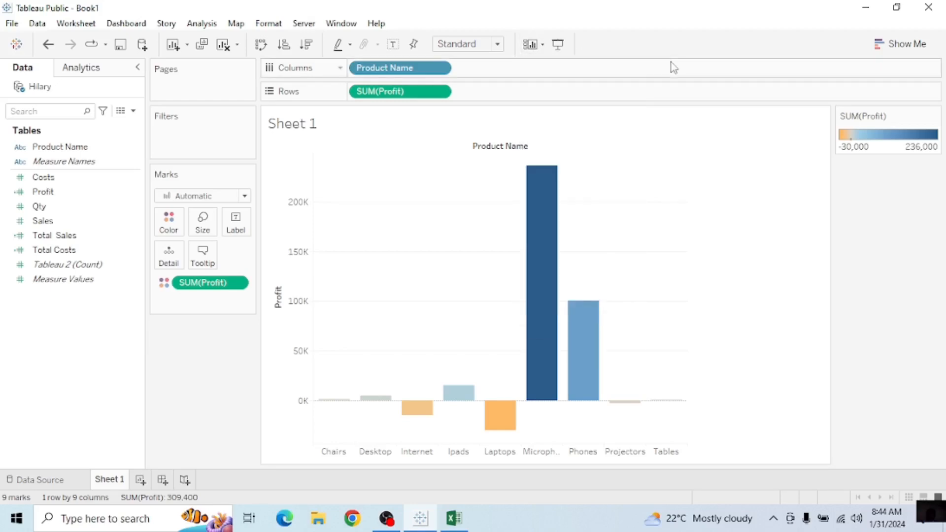
left_click(394, 45)
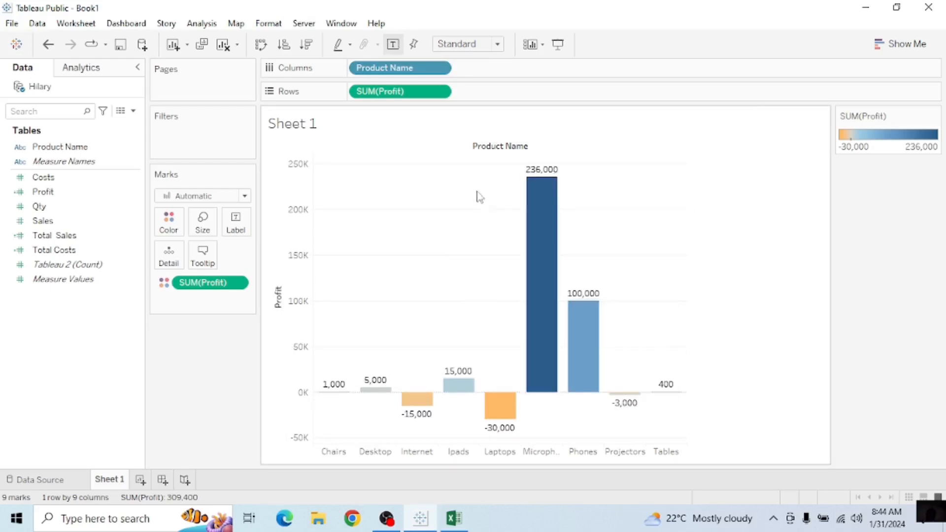
left_click(398, 50)
left_click(398, 49)
left_click(398, 50)
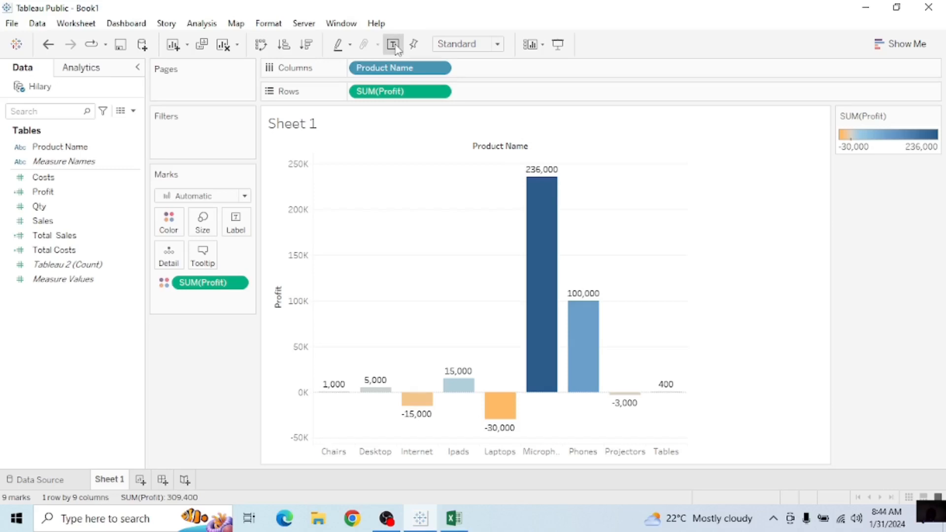
left_click(396, 48)
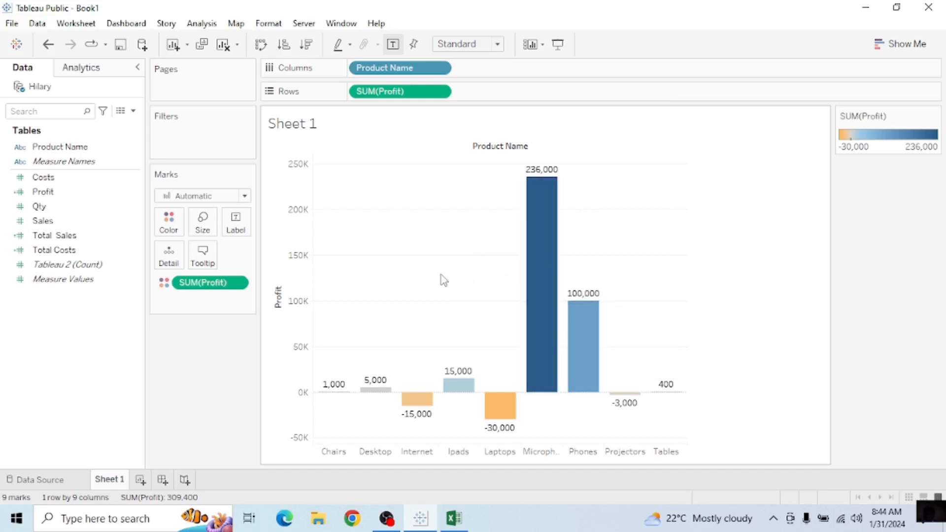
left_click(393, 45)
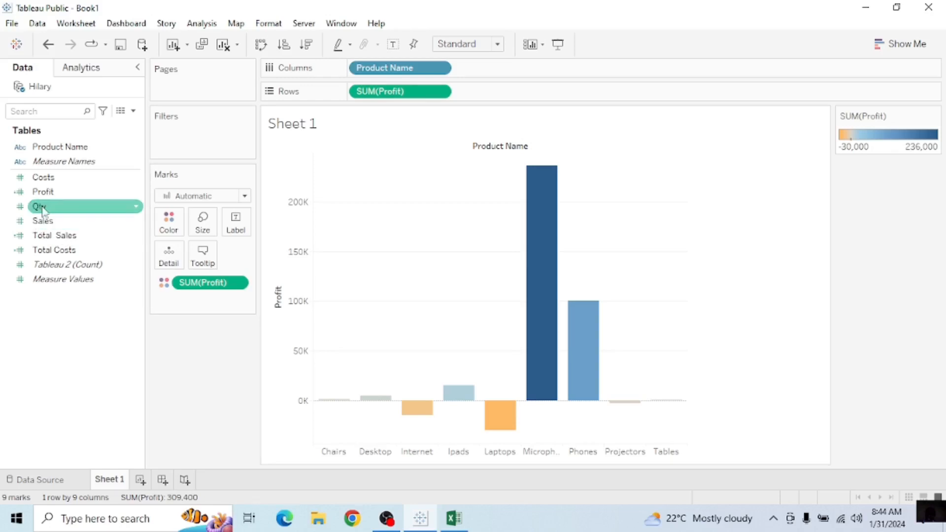
- Size the product bars by Profit and compare the Microphones, Phones and Laptops bars
left_click_drag(52, 194, 199, 227)
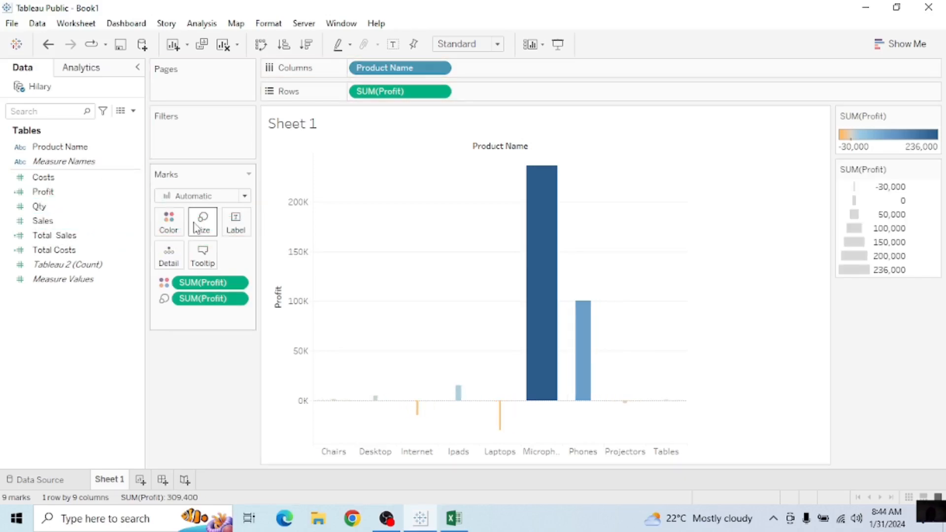
mouse_move(546, 300)
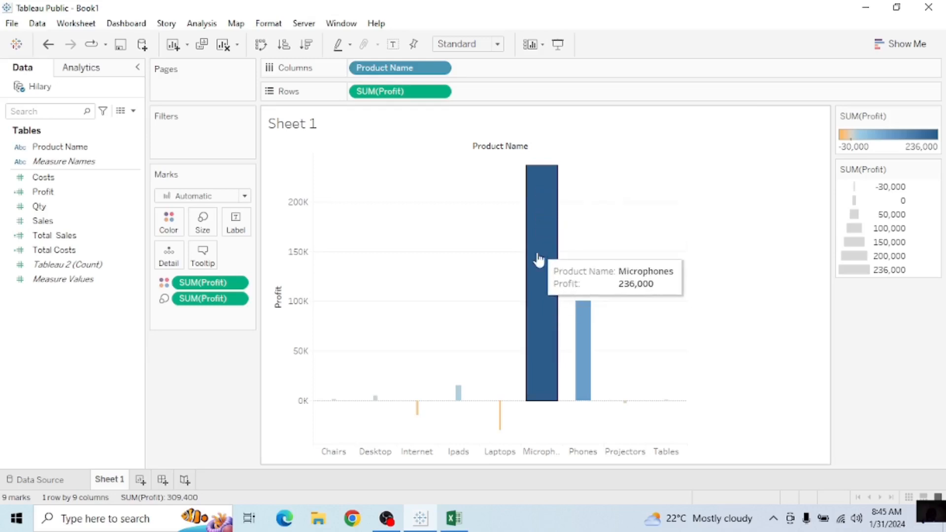
mouse_move(585, 348)
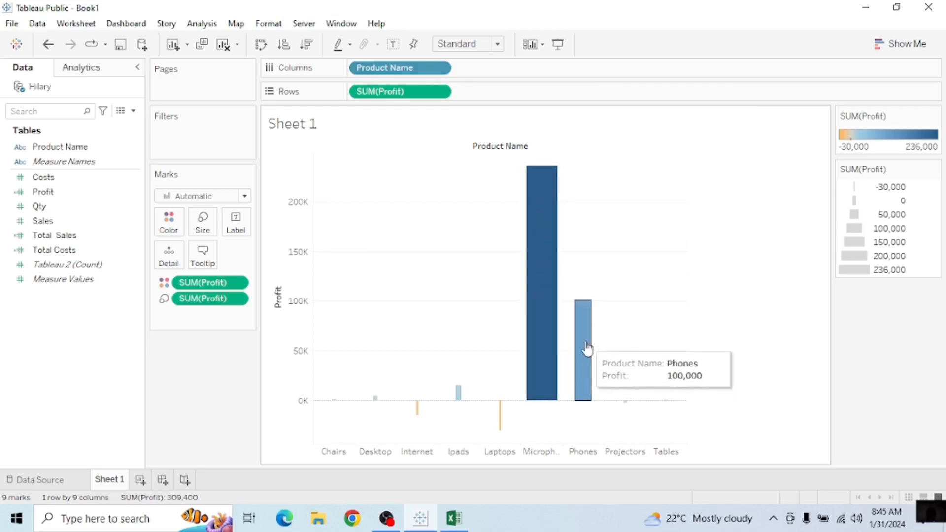
mouse_move(502, 428)
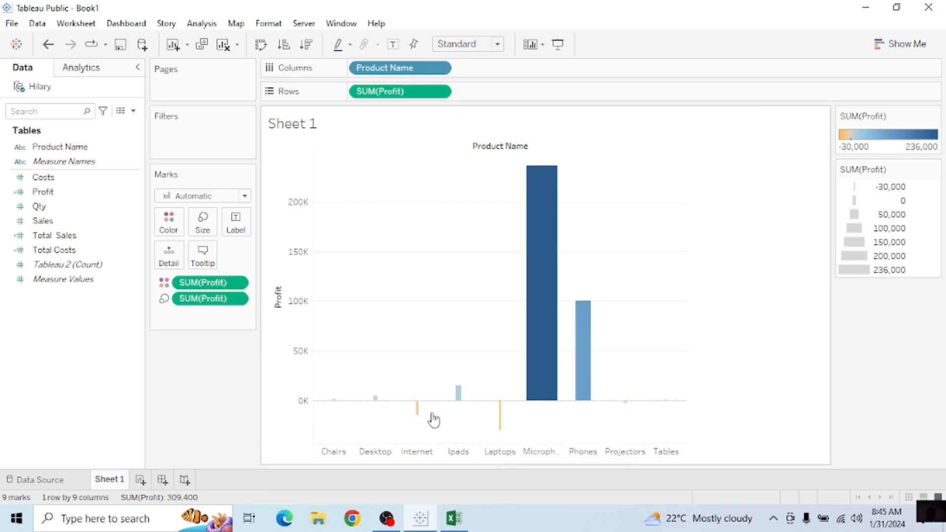
mouse_move(545, 338)
left_click(49, 198)
left_click(49, 180)
left_click(50, 193)
left_click(56, 222)
left_click(67, 163)
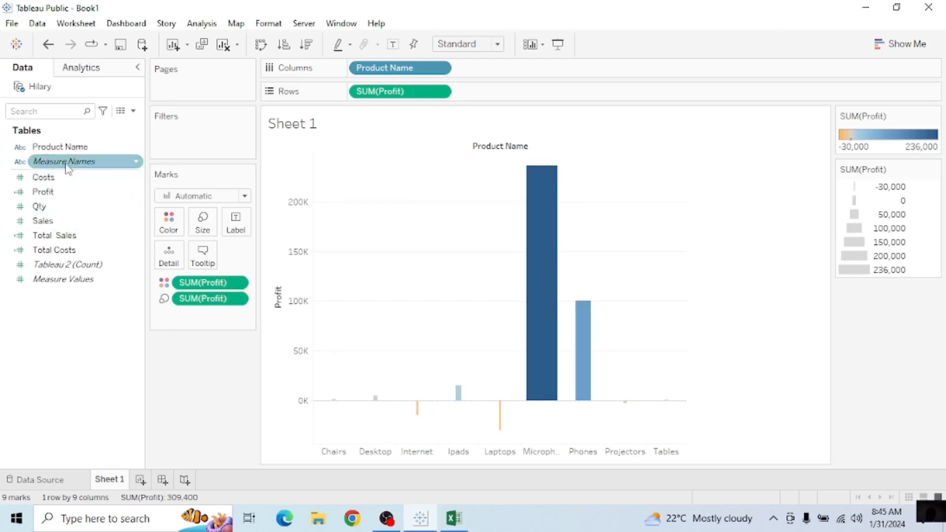
left_click(74, 148)
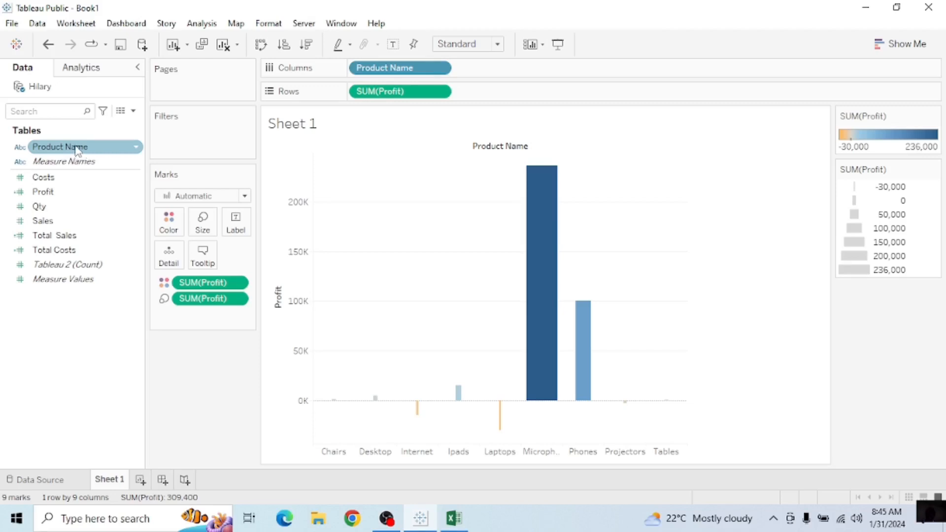